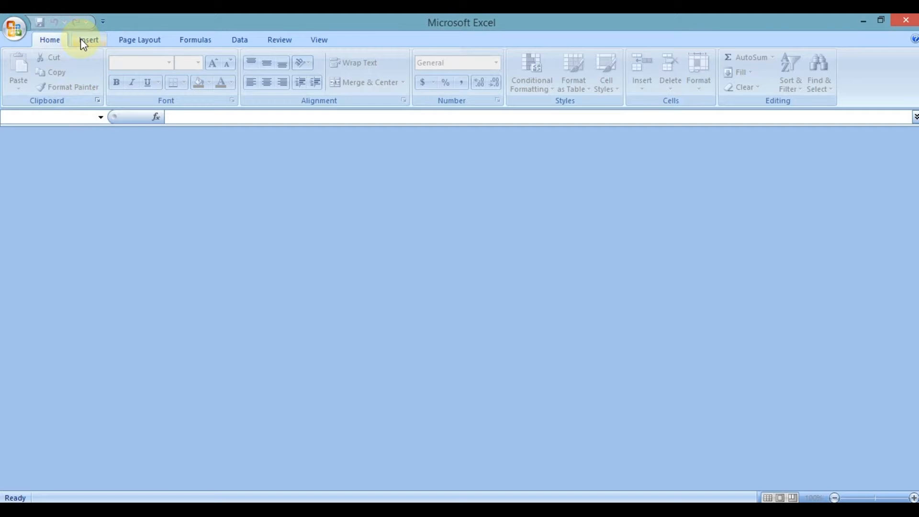
Open the recent workbook ABC and select cell H15 on the sheet named second
{"action": "left_click", "coordinate": [15, 28]}
{"action": "left_click", "coordinate": [116, 72]}
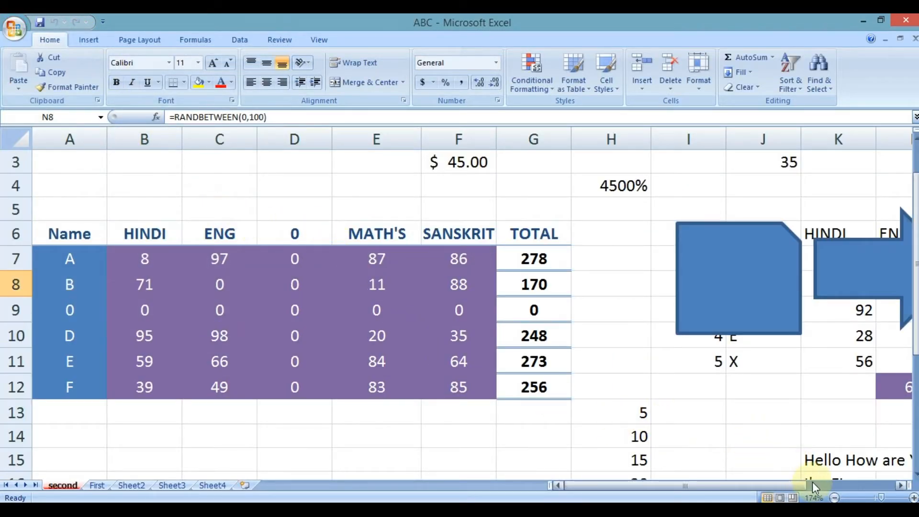
{"action": "left_click", "coordinate": [835, 499]}
{"action": "left_click", "coordinate": [834, 498]}
{"action": "left_click", "coordinate": [835, 498]}
{"action": "left_click", "coordinate": [834, 498]}
{"action": "left_click", "coordinate": [835, 498]}
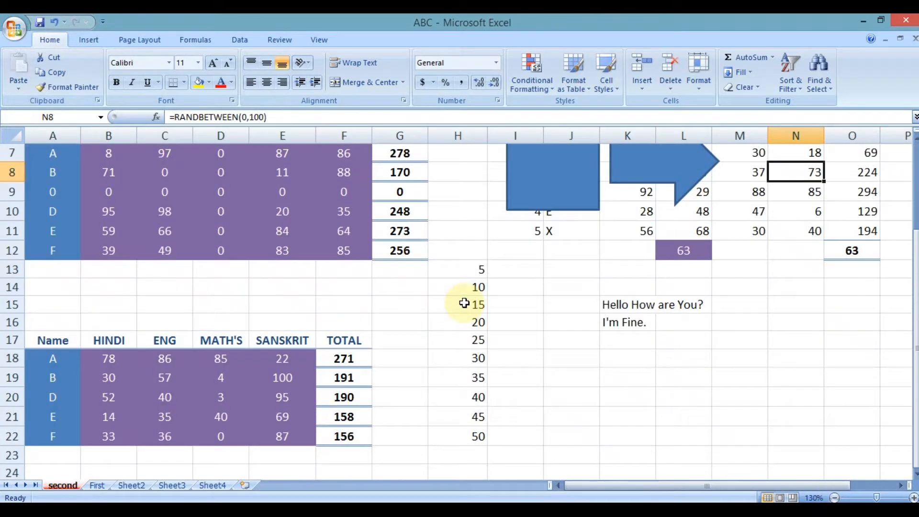
{"action": "scroll", "coordinate": [457, 300], "scroll_direction": "down", "scroll_amount": 2}
{"action": "left_click", "coordinate": [458, 300]}
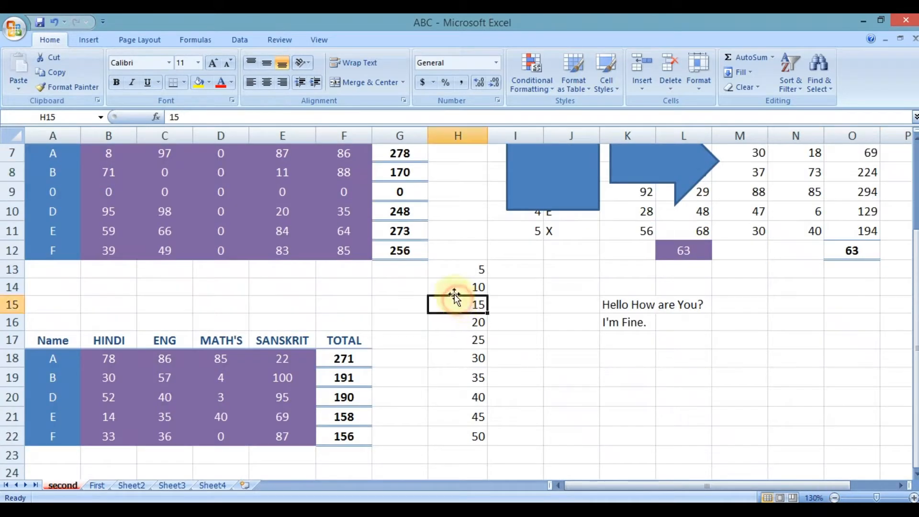
{"action": "left_click", "coordinate": [91, 40]}
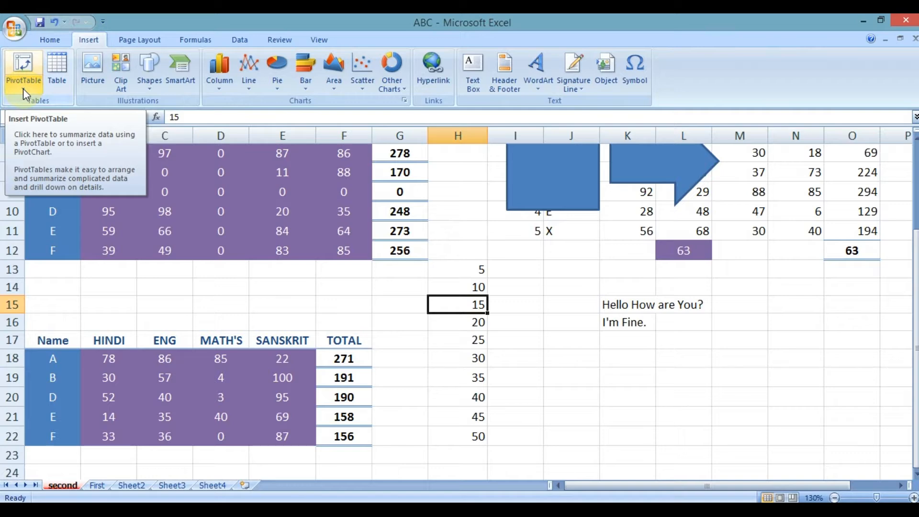
{"action": "scroll", "coordinate": [419, 294], "scroll_direction": "up", "scroll_amount": 2}
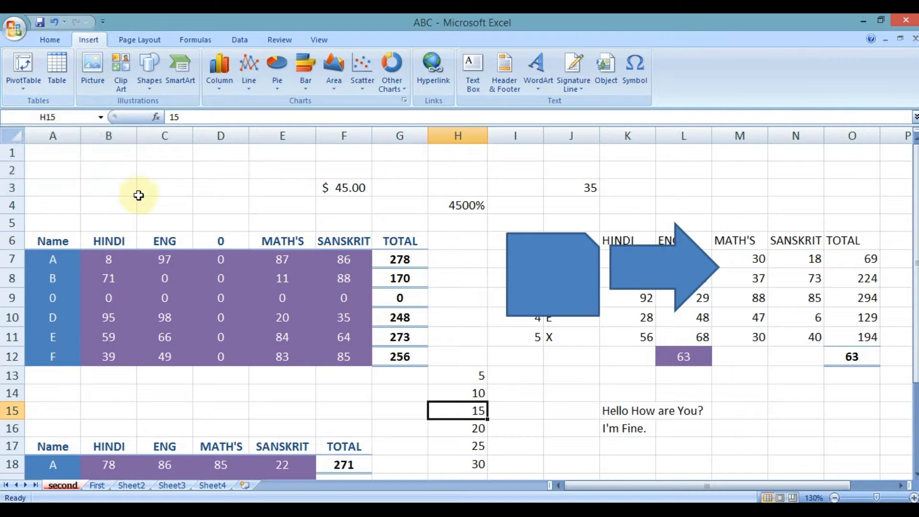
{"action": "scroll", "coordinate": [136, 194], "scroll_direction": "down", "scroll_amount": 1}
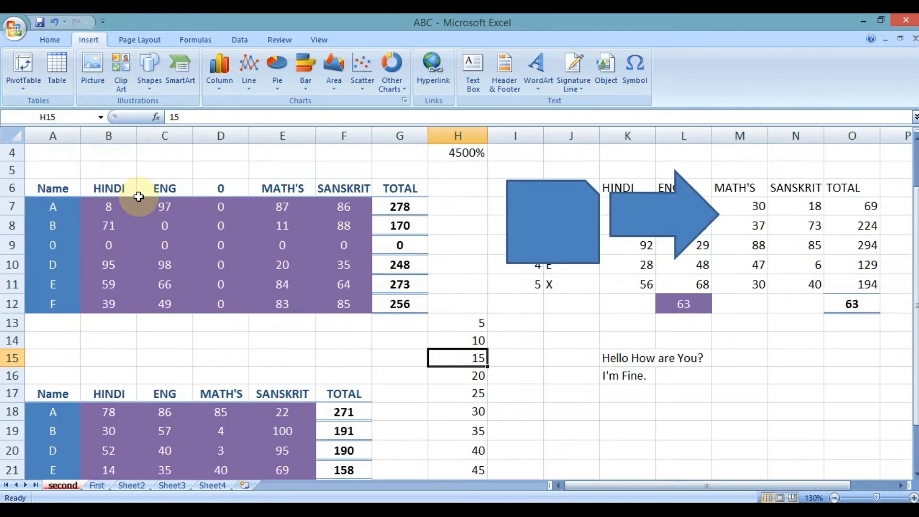
{"action": "left_click", "coordinate": [26, 91]}
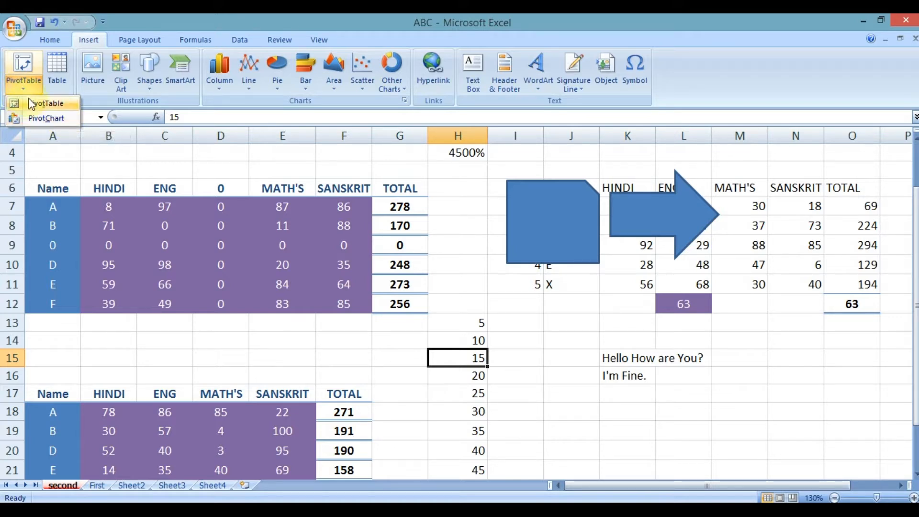
{"action": "left_click", "coordinate": [195, 314]}
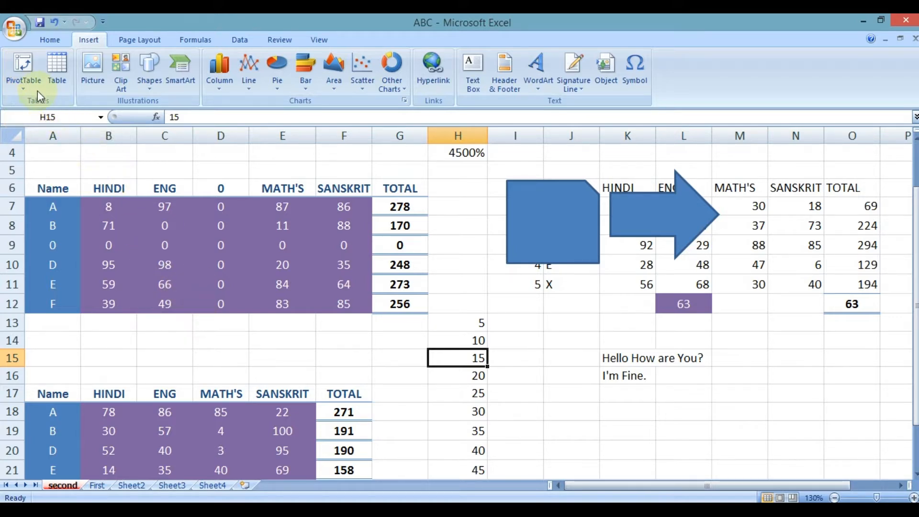
{"action": "left_click", "coordinate": [25, 65]}
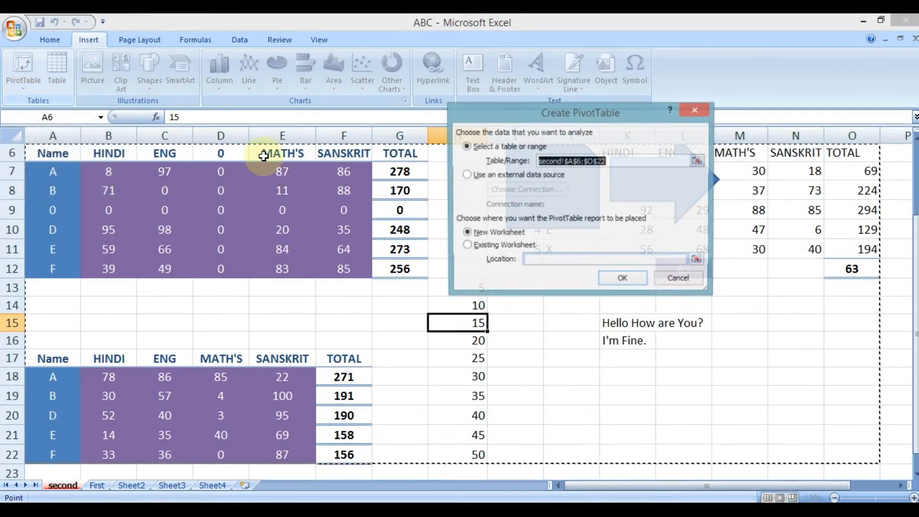
{"action": "left_click_drag", "start_coordinate": [516, 106], "coordinate": [436, 110]}
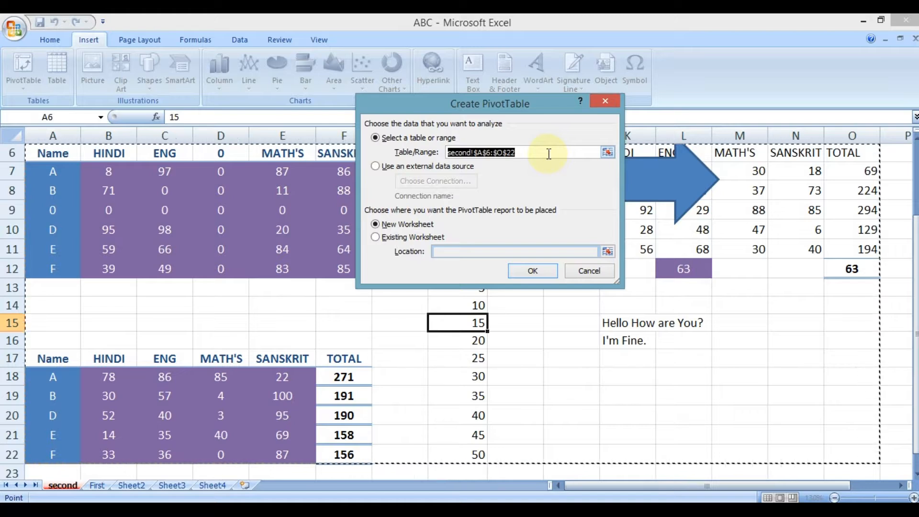
{"action": "left_click_drag", "start_coordinate": [546, 152], "coordinate": [435, 149]}
{"action": "key", "text": "BackSpace"}
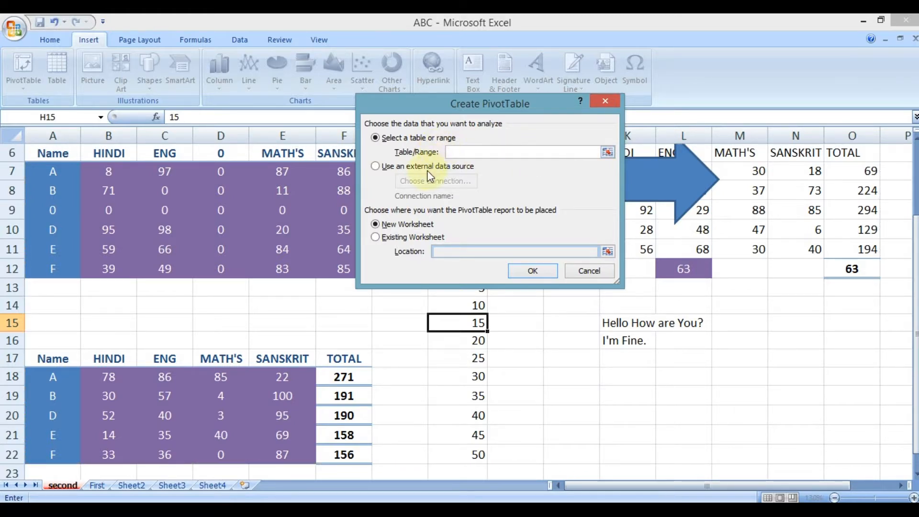
{"action": "left_click", "coordinate": [608, 152]}
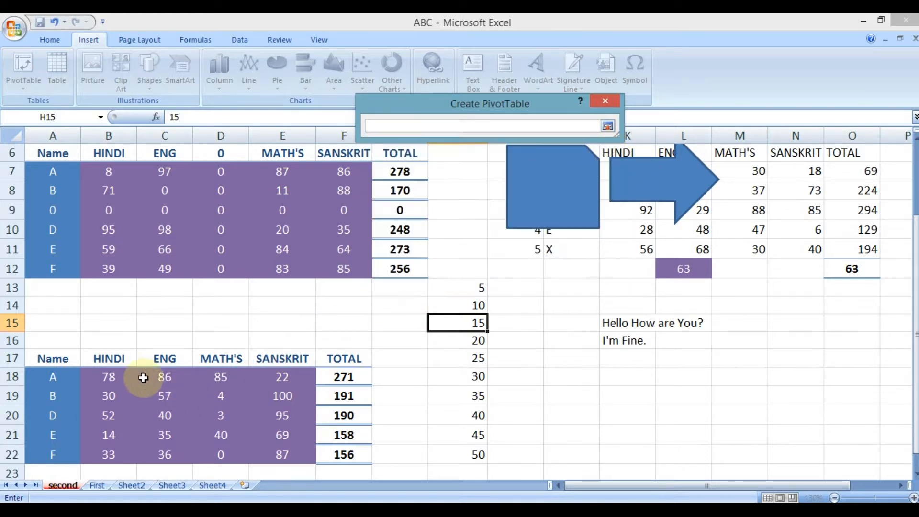
{"action": "left_click_drag", "start_coordinate": [57, 360], "coordinate": [370, 457]}
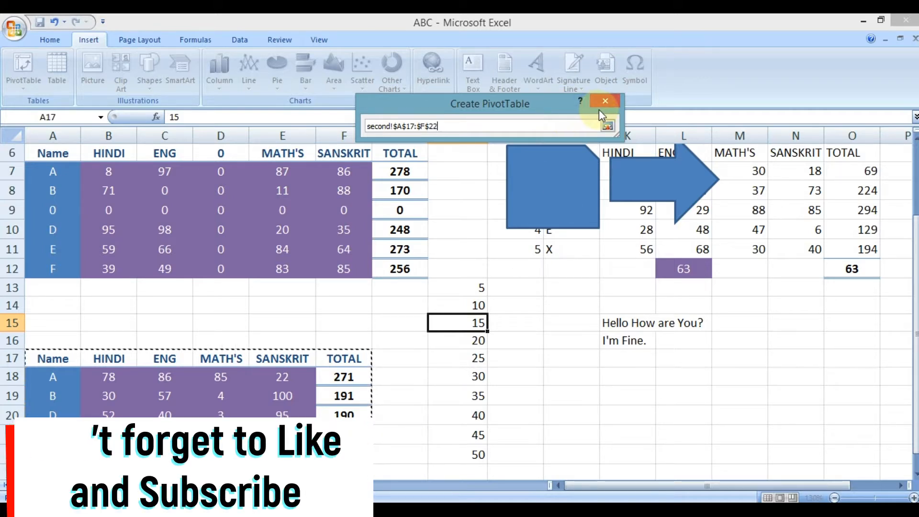
{"action": "left_click", "coordinate": [608, 127]}
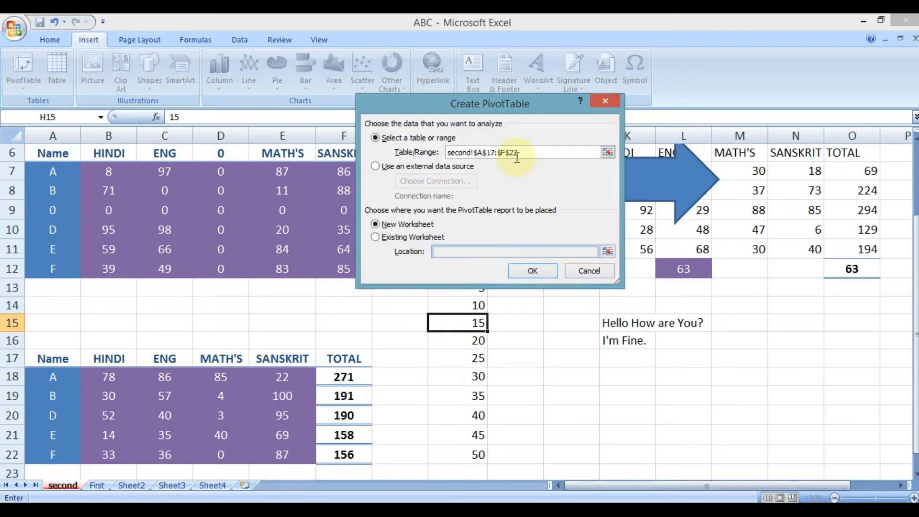
{"action": "left_click", "coordinate": [591, 273]}
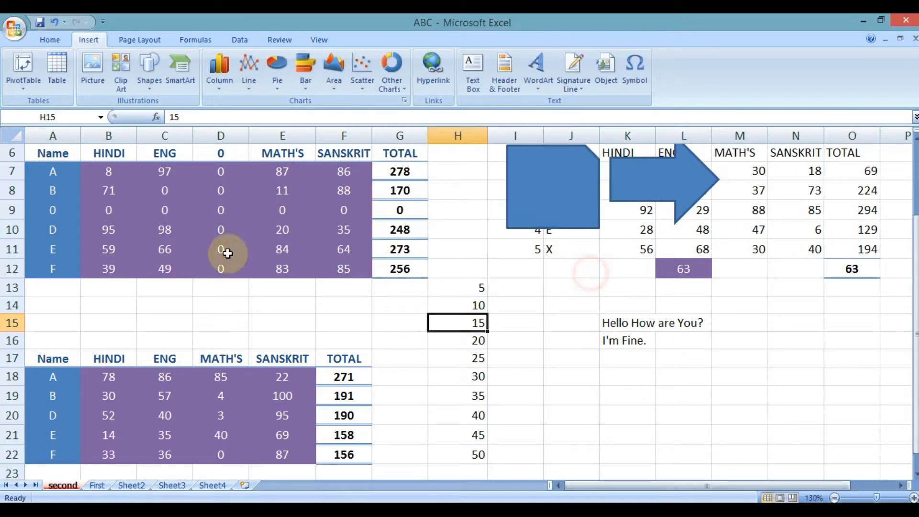
Start a new PivotTable and set its source to the lower marks table, range A17:F22 on the sheet second
{"action": "left_click", "coordinate": [28, 71]}
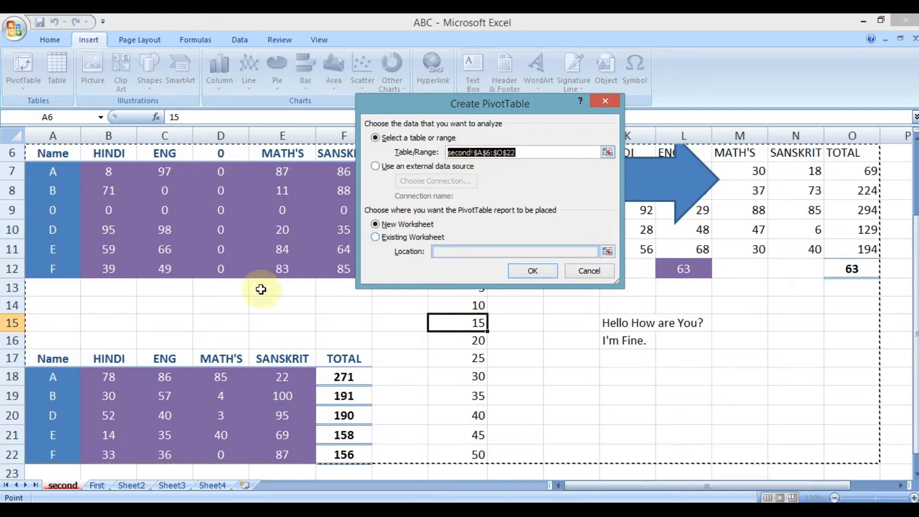
{"action": "left_click", "coordinate": [48, 358]}
{"action": "left_click_drag", "start_coordinate": [115, 374], "coordinate": [358, 455]}
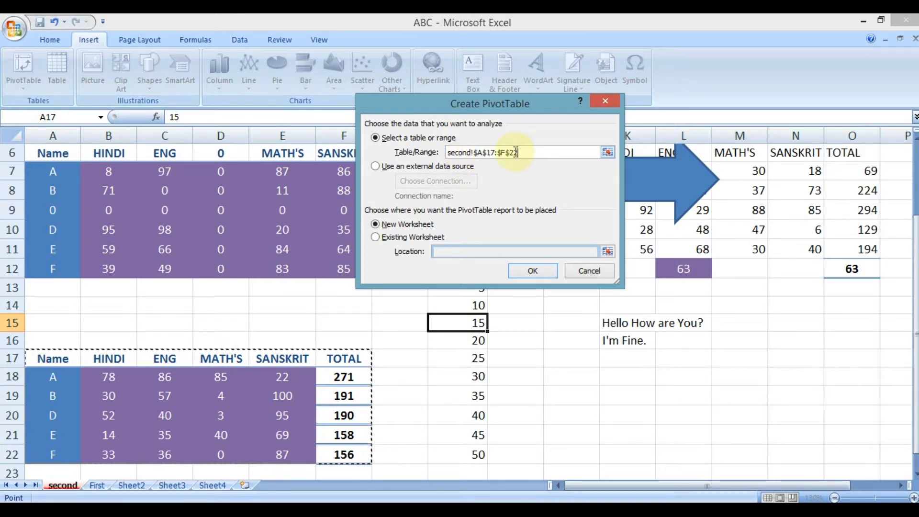
{"action": "left_click_drag", "start_coordinate": [481, 109], "coordinate": [548, 121]}
{"action": "left_click_drag", "start_coordinate": [25, 359], "coordinate": [344, 453]}
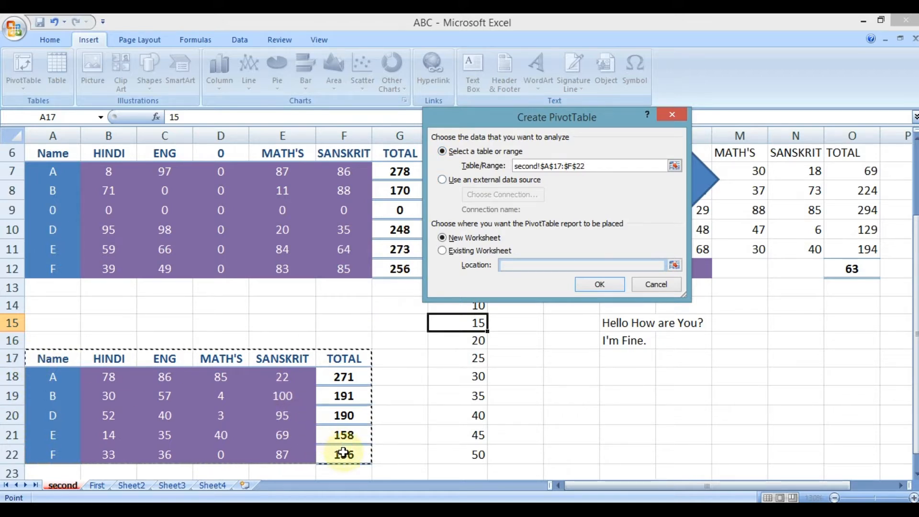
Examine the external data connections and source files offered for the PivotTable, and return to the table range as its source
{"action": "left_click", "coordinate": [480, 179]}
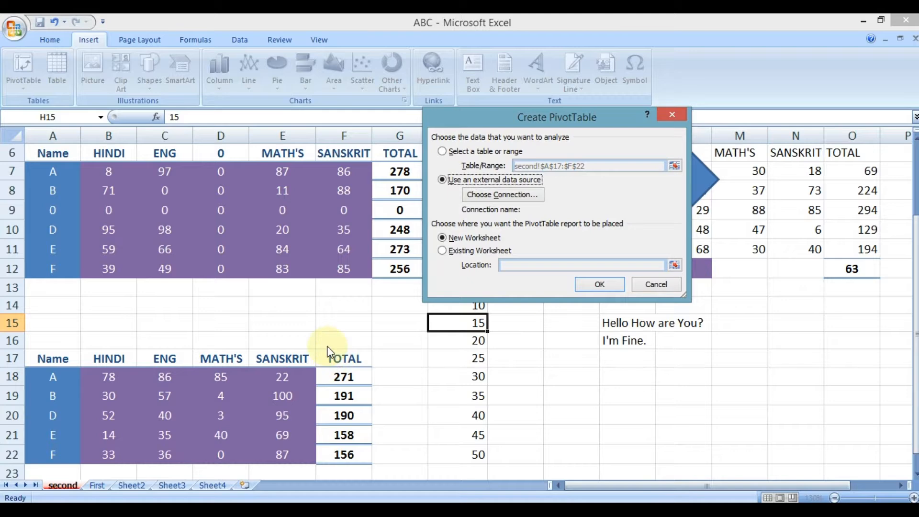
{"action": "left_click", "coordinate": [506, 194]}
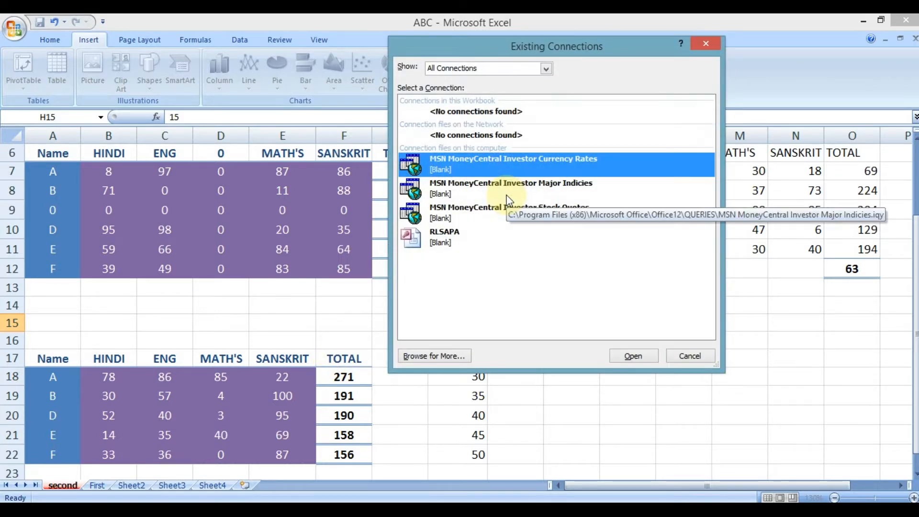
{"action": "left_click", "coordinate": [445, 242]}
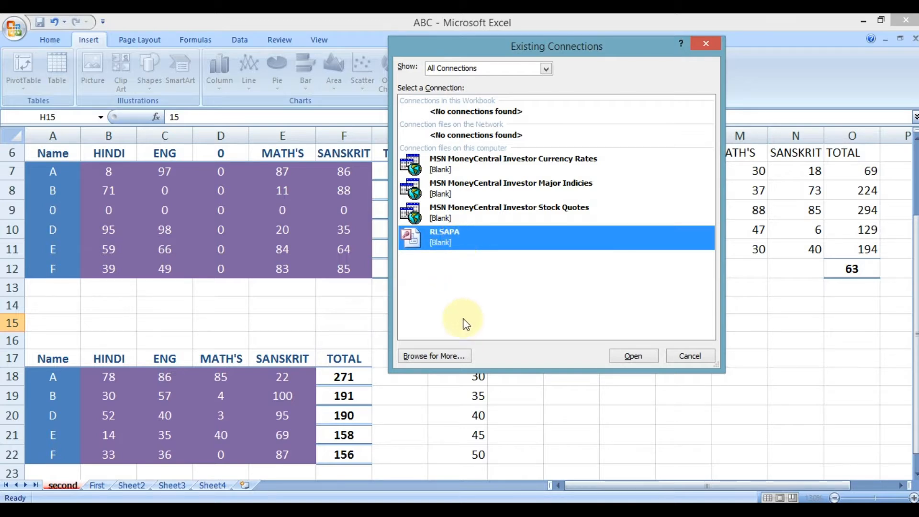
{"action": "left_click", "coordinate": [458, 357]}
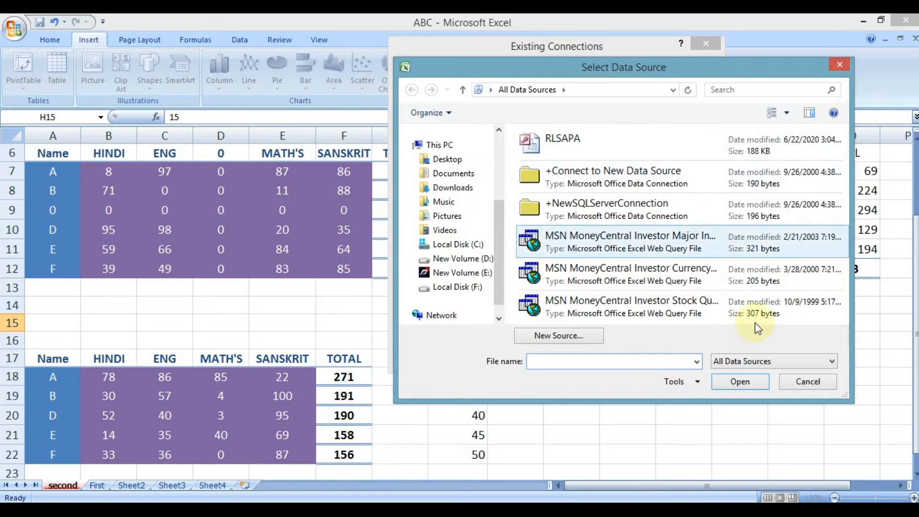
{"action": "left_click", "coordinate": [803, 383]}
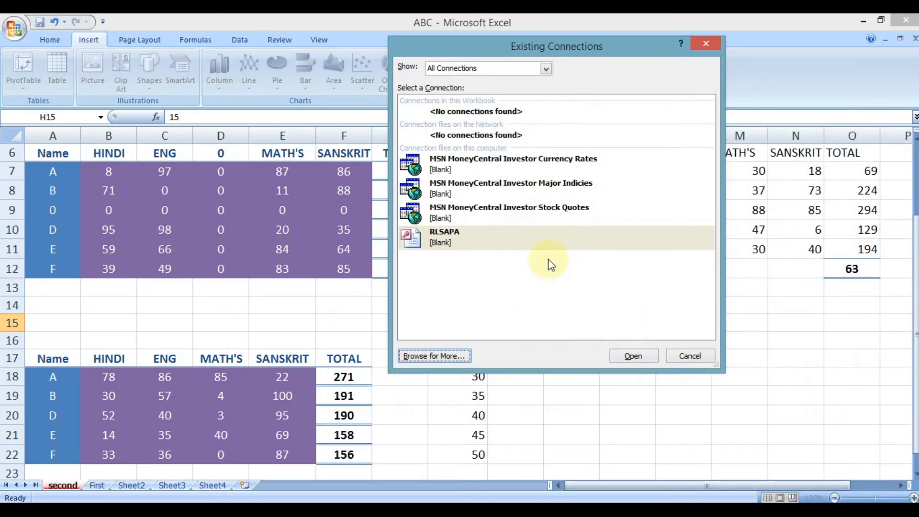
{"action": "left_click", "coordinate": [536, 248]}
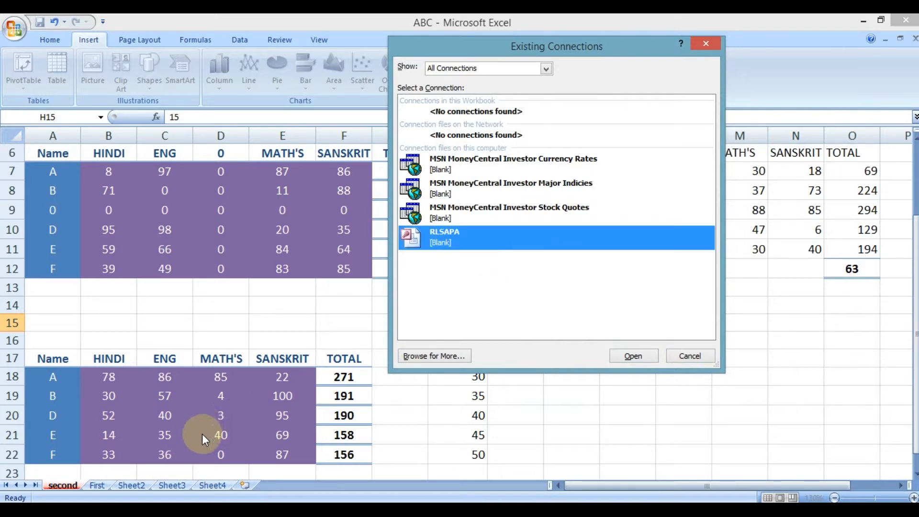
{"action": "left_click", "coordinate": [685, 357]}
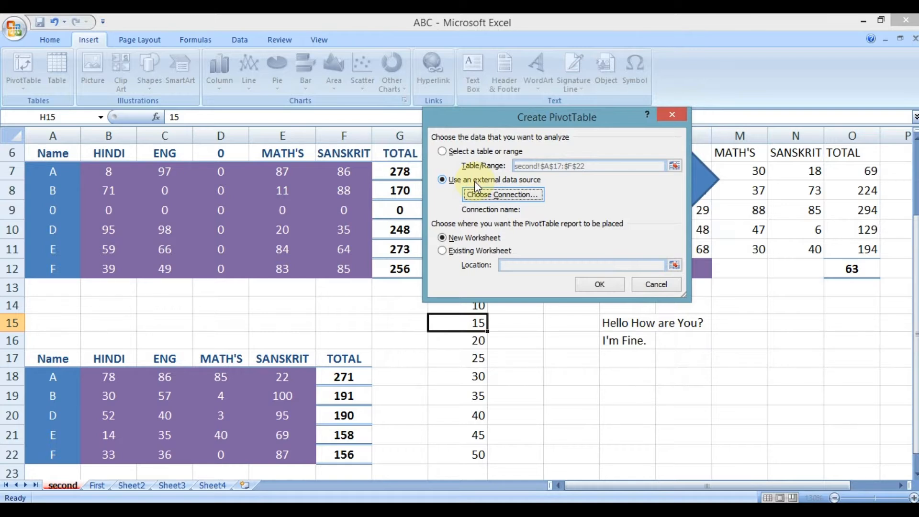
{"action": "left_click", "coordinate": [457, 153]}
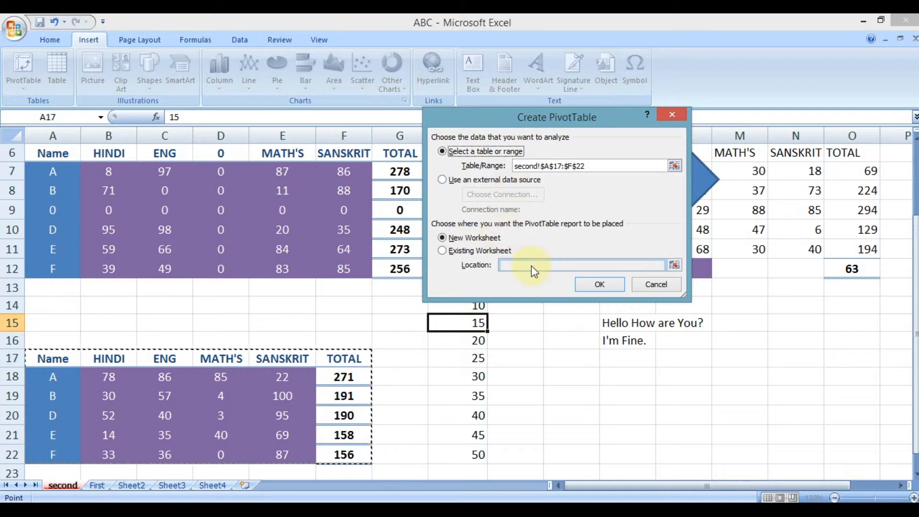
Try placing the PivotTable report in the existing worksheet at cell A31
{"action": "left_click", "coordinate": [494, 251]}
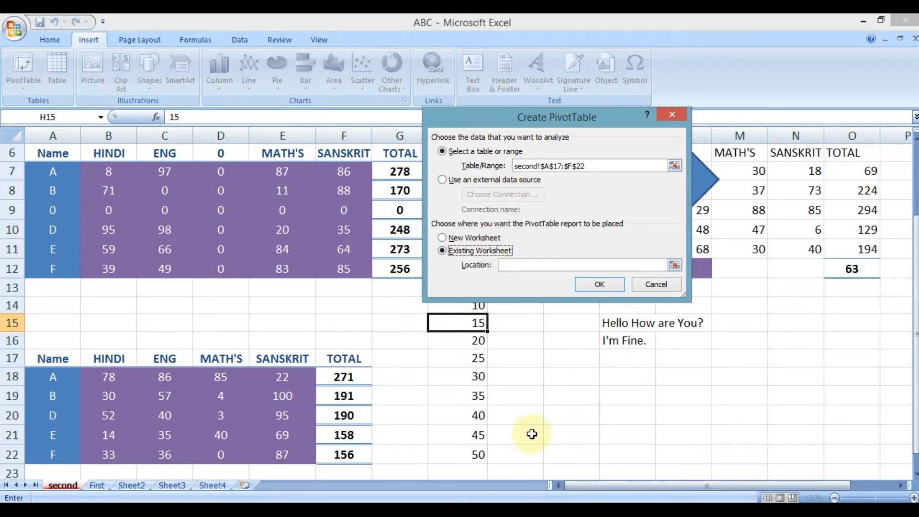
{"action": "scroll", "coordinate": [294, 402], "scroll_direction": "down", "scroll_amount": 4}
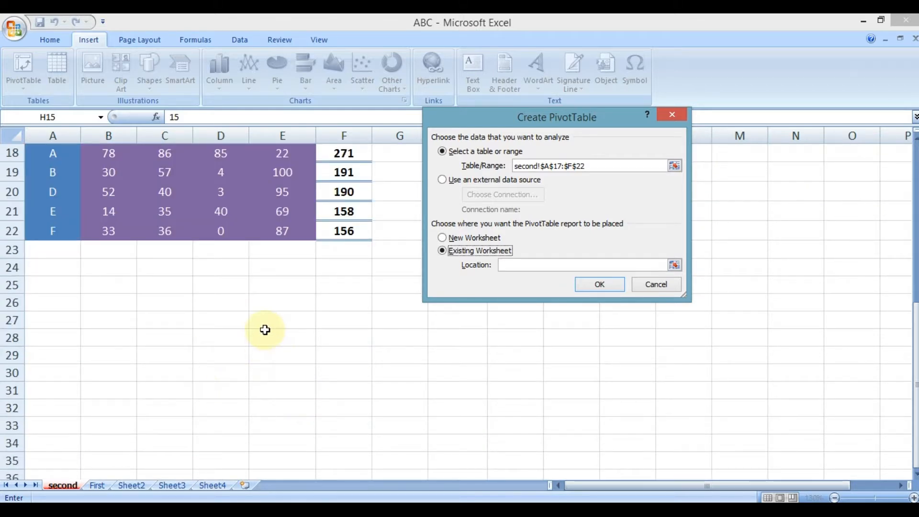
{"action": "left_click", "coordinate": [532, 265]}
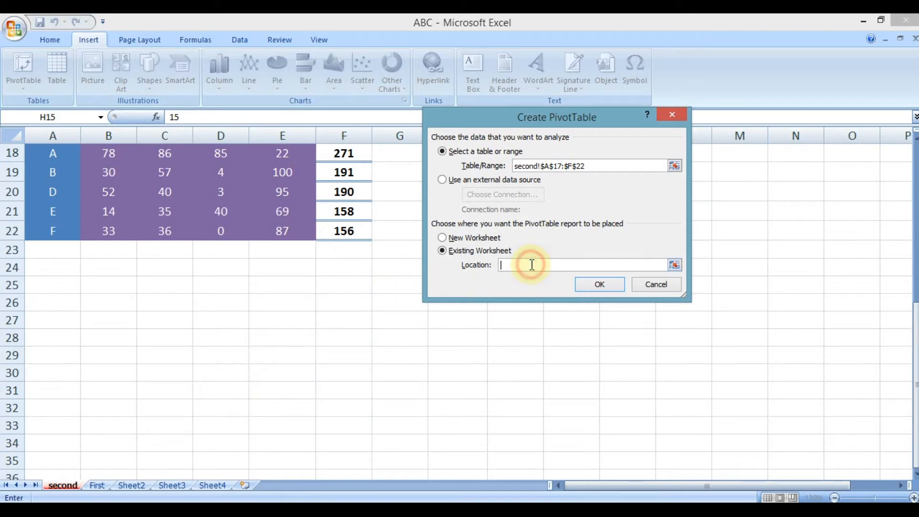
{"action": "left_click", "coordinate": [53, 382]}
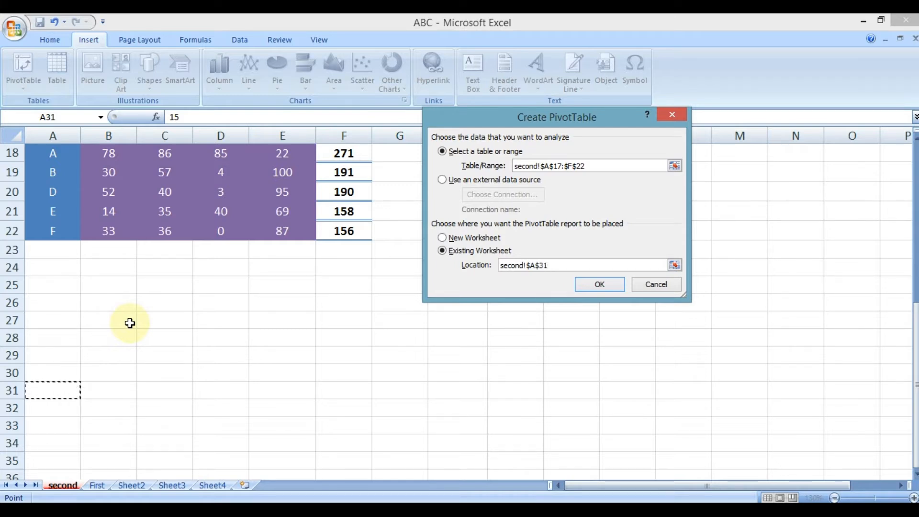
Choose a new worksheet as the report's location and create the PivotTable
{"action": "left_click", "coordinate": [473, 242]}
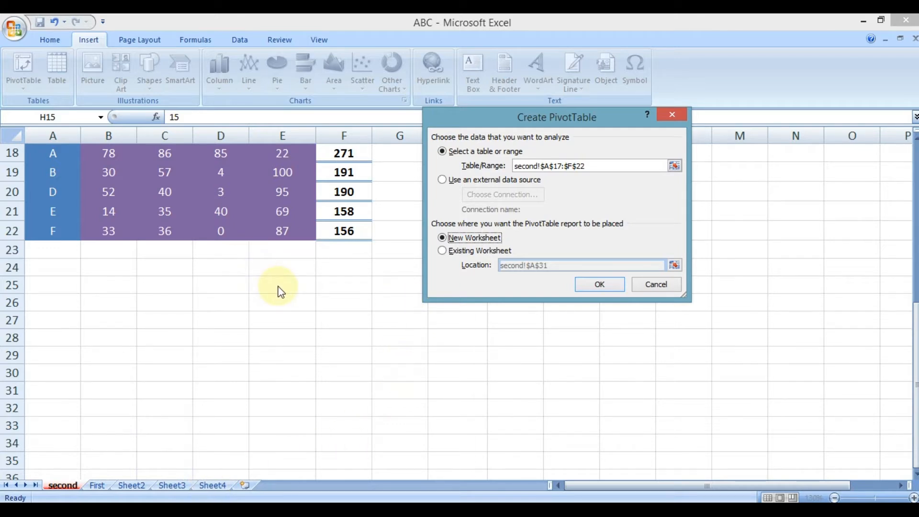
{"action": "left_click", "coordinate": [481, 238]}
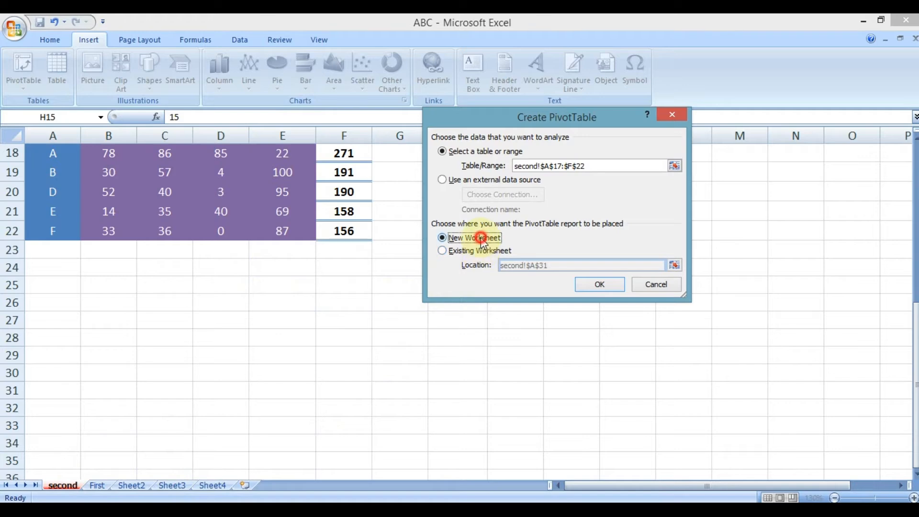
{"action": "left_click", "coordinate": [599, 286]}
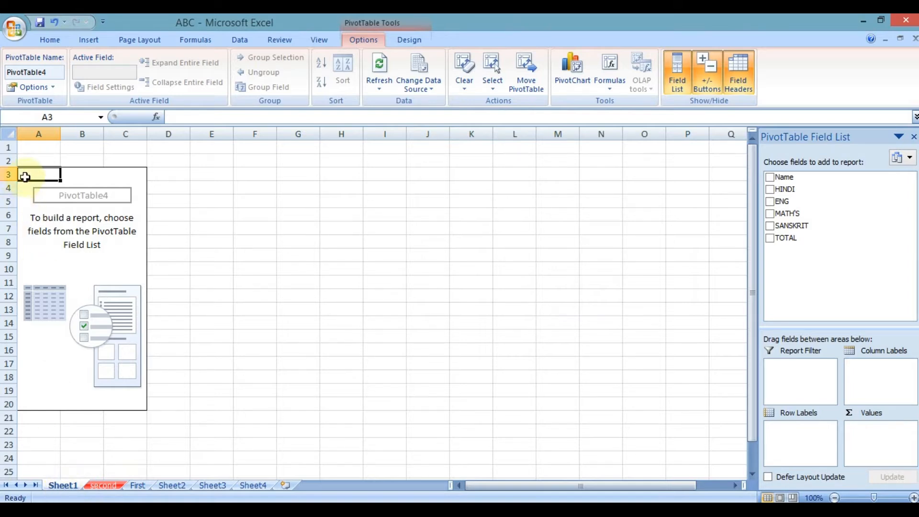
{"action": "left_click_drag", "start_coordinate": [60, 175], "coordinate": [134, 406]}
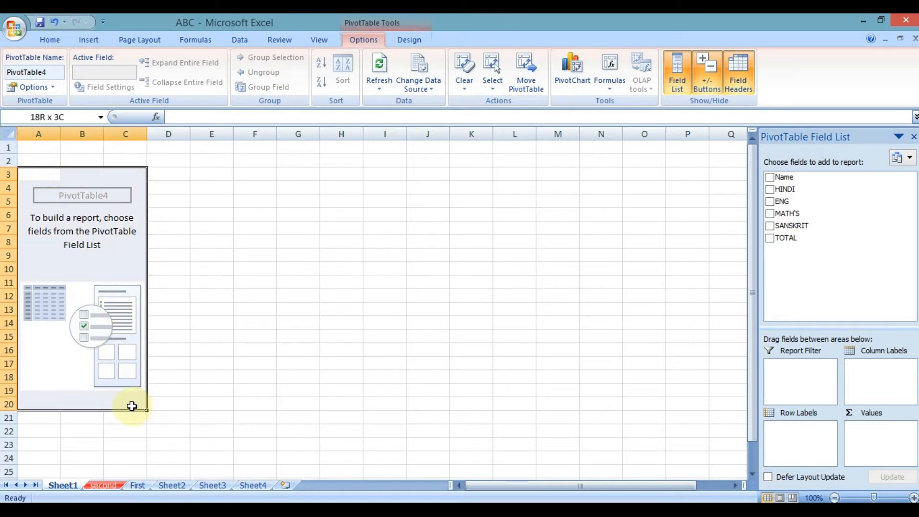
{"action": "left_click", "coordinate": [47, 177]}
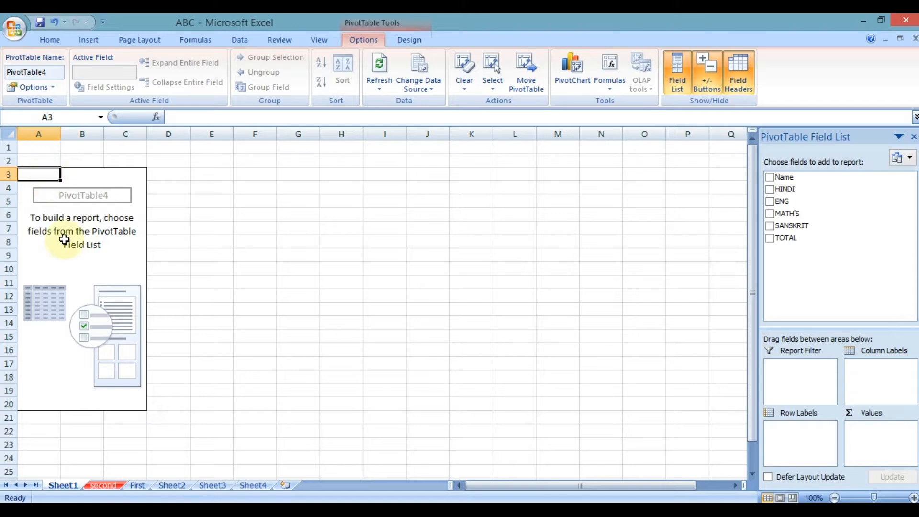
Review the headings and names of the source marks table on the sheet second, and return to the empty PivotTable on Sheet1
{"action": "left_click", "coordinate": [98, 484]}
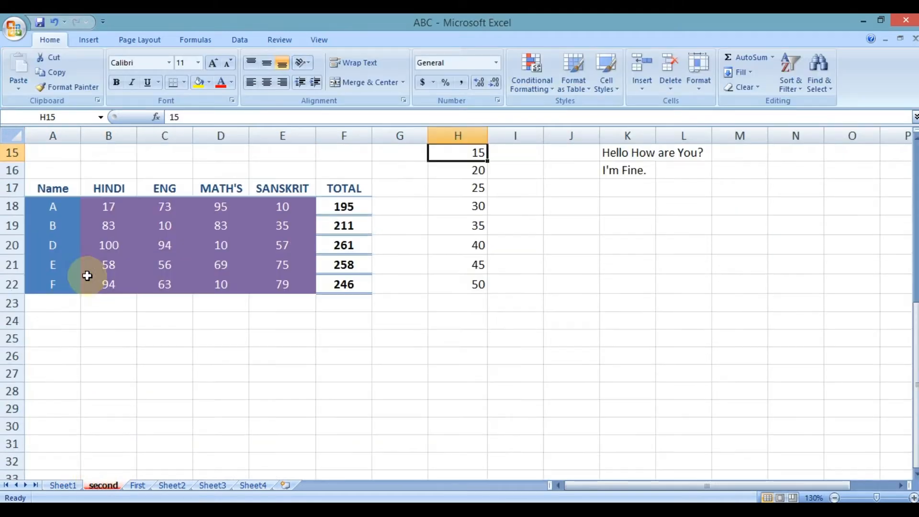
{"action": "left_click_drag", "start_coordinate": [47, 187], "coordinate": [339, 192]}
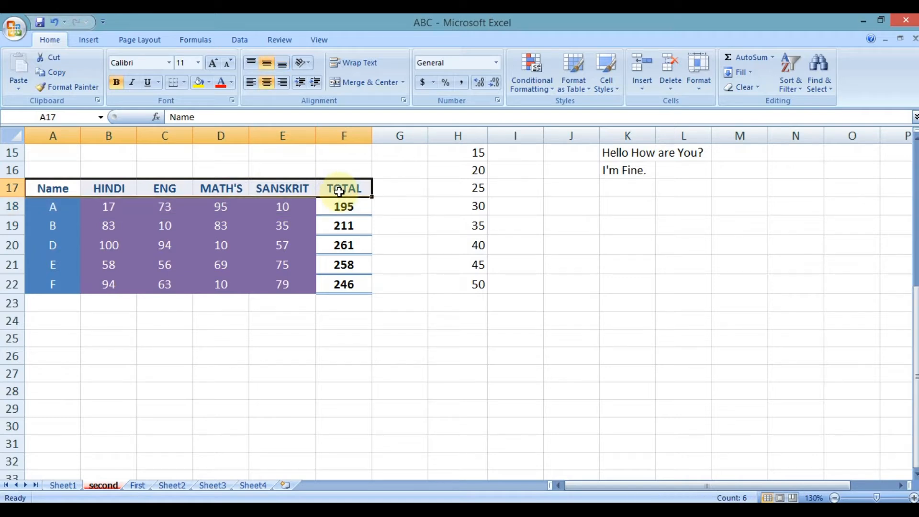
{"action": "left_click_drag", "start_coordinate": [63, 212], "coordinate": [64, 285]}
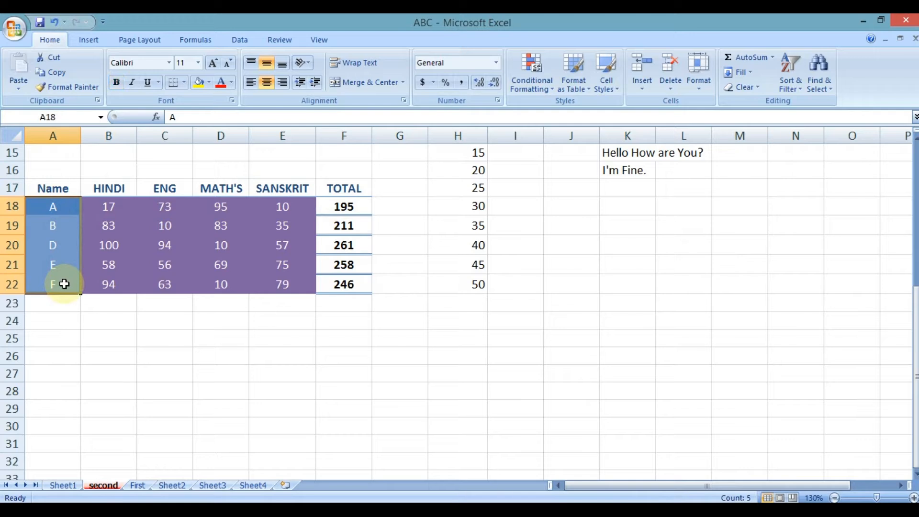
{"action": "left_click", "coordinate": [65, 283]}
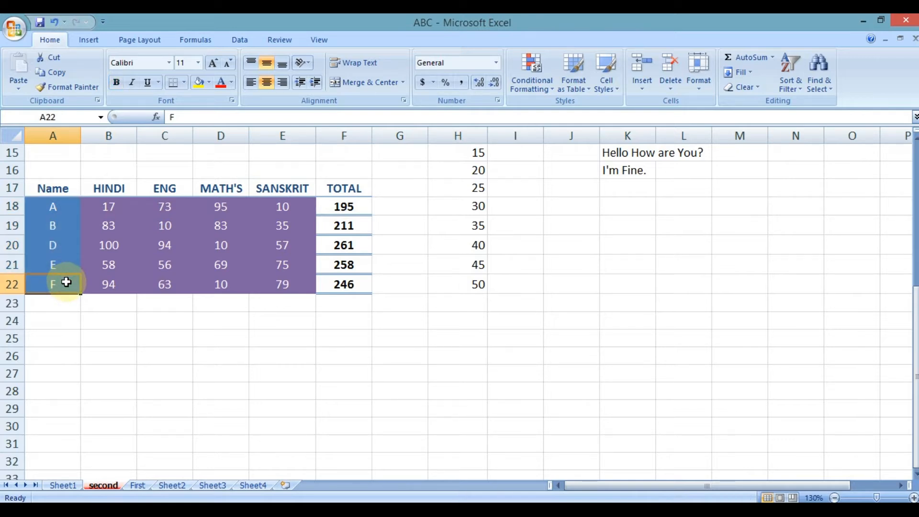
{"action": "left_click", "coordinate": [63, 486]}
{"action": "left_click_drag", "start_coordinate": [29, 181], "coordinate": [127, 398]}
{"action": "left_click", "coordinate": [33, 173]}
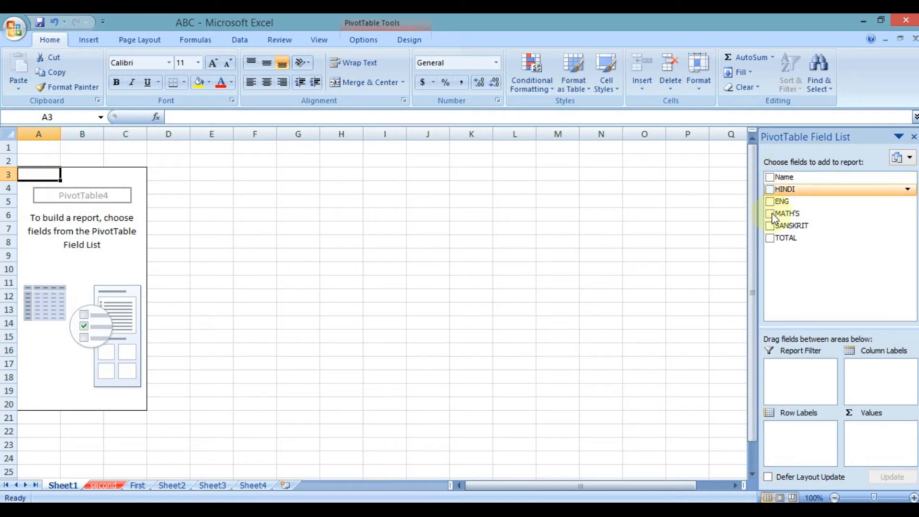
Add the Name field to the report as row labels and look at its sort and filter options
{"action": "left_click", "coordinate": [770, 178]}
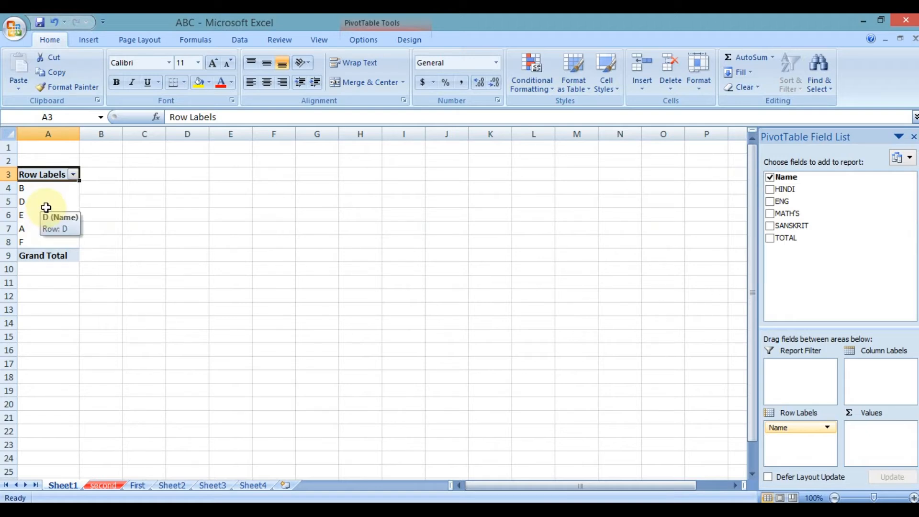
{"action": "left_click", "coordinate": [75, 175]}
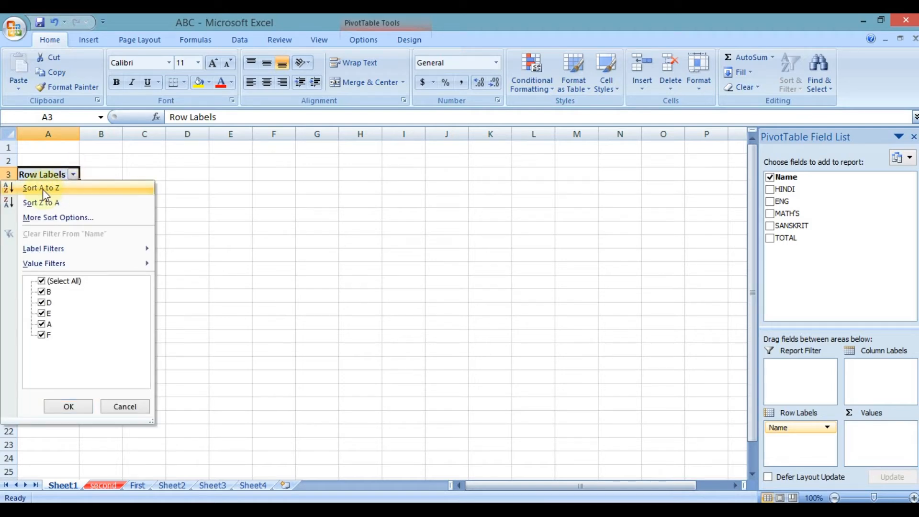
{"action": "left_click", "coordinate": [257, 194]}
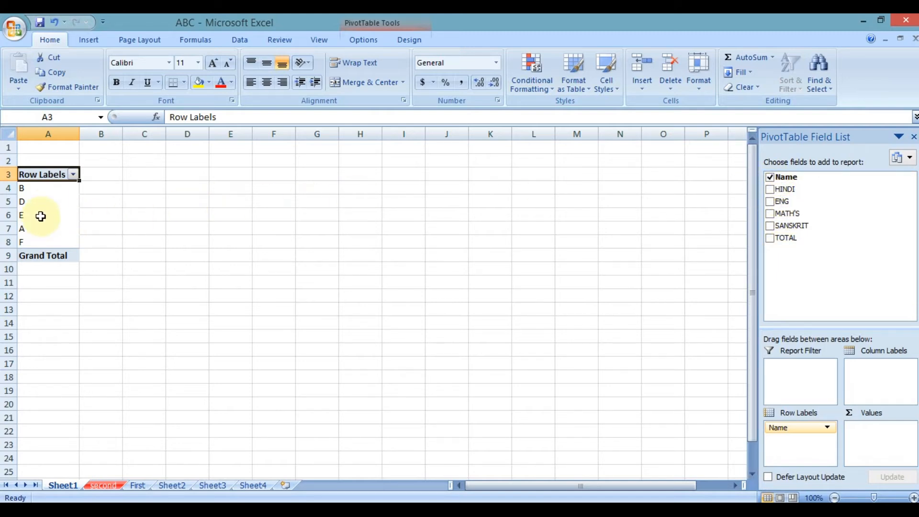
Try the TOTAL field as the report's only value, inspect the row for name B, and remove the field
{"action": "left_click", "coordinate": [771, 239]}
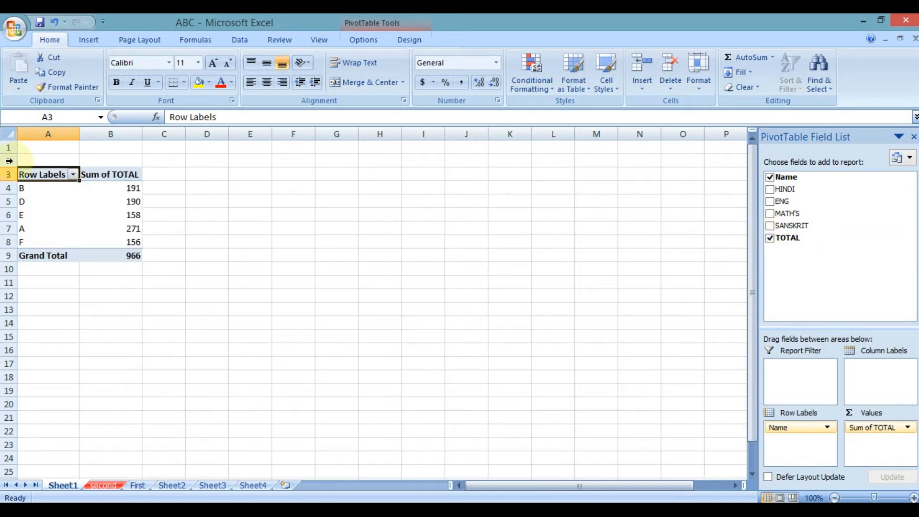
{"action": "mouse_move", "coordinate": [119, 187]}
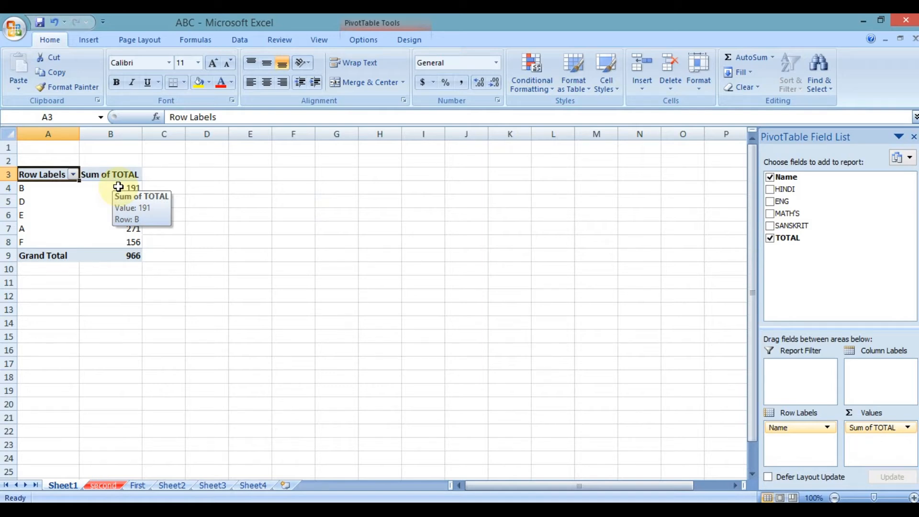
{"action": "left_click", "coordinate": [20, 188]}
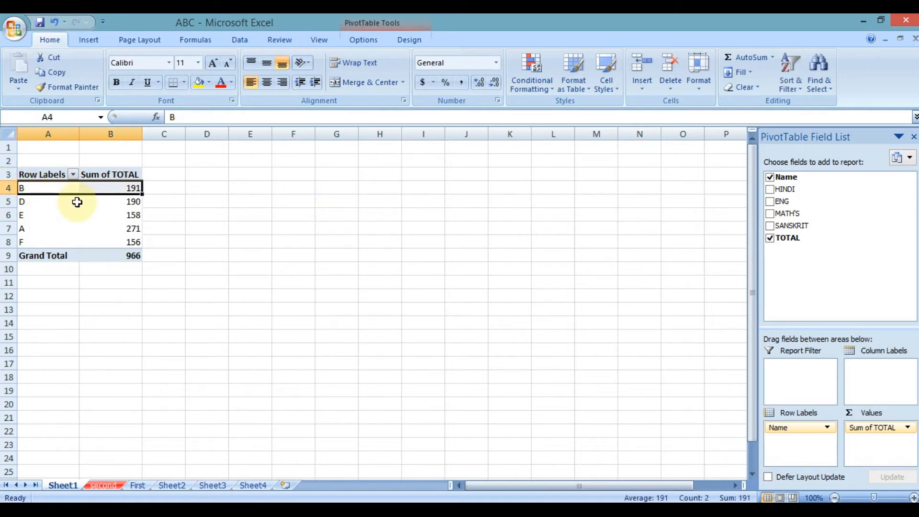
{"action": "mouse_move", "coordinate": [95, 196]}
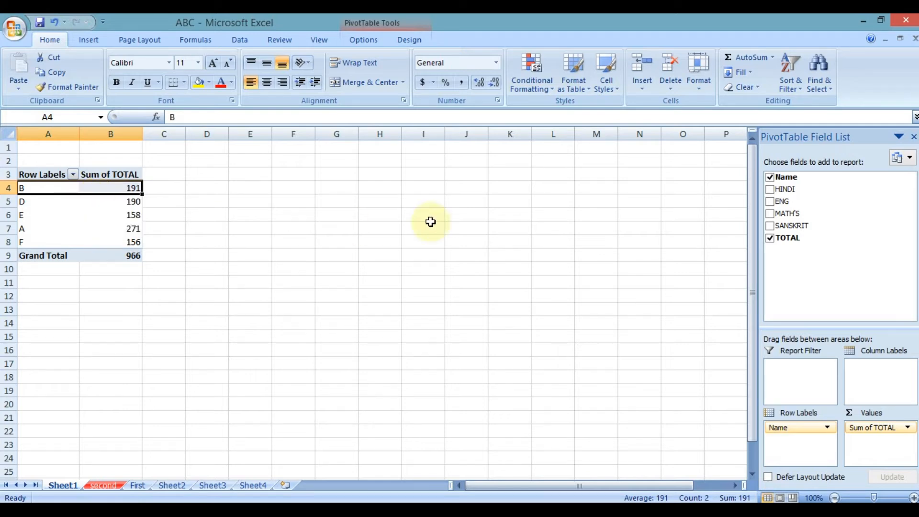
{"action": "left_click", "coordinate": [770, 238]}
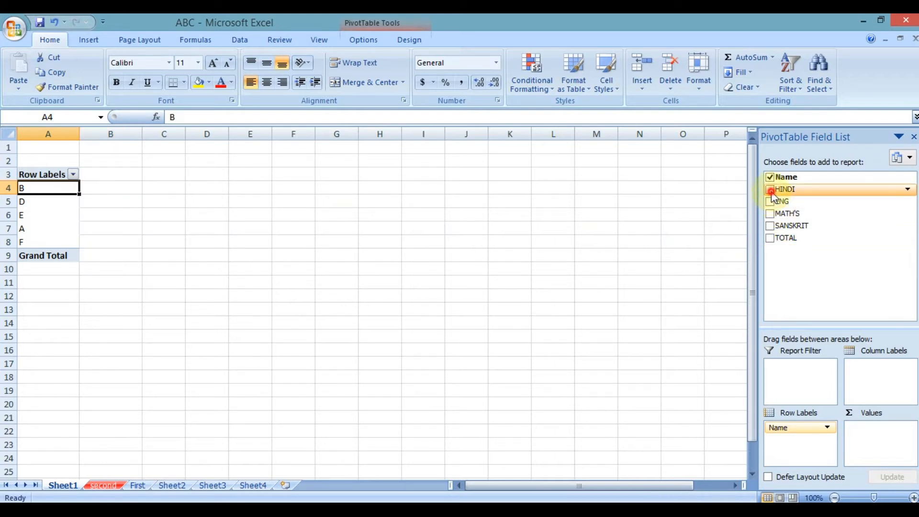
Add the HINDI, ENG, MATH'S, SANSKRIT and TOTAL fields to the PivotTable report as values
{"action": "left_click", "coordinate": [772, 190]}
{"action": "left_click", "coordinate": [771, 201]}
{"action": "left_click", "coordinate": [772, 214]}
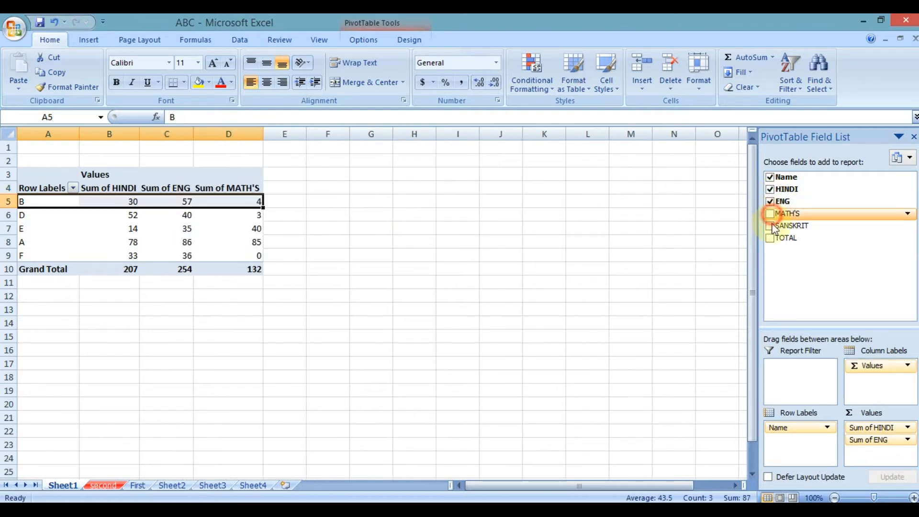
{"action": "left_click", "coordinate": [771, 226]}
{"action": "left_click", "coordinate": [771, 238]}
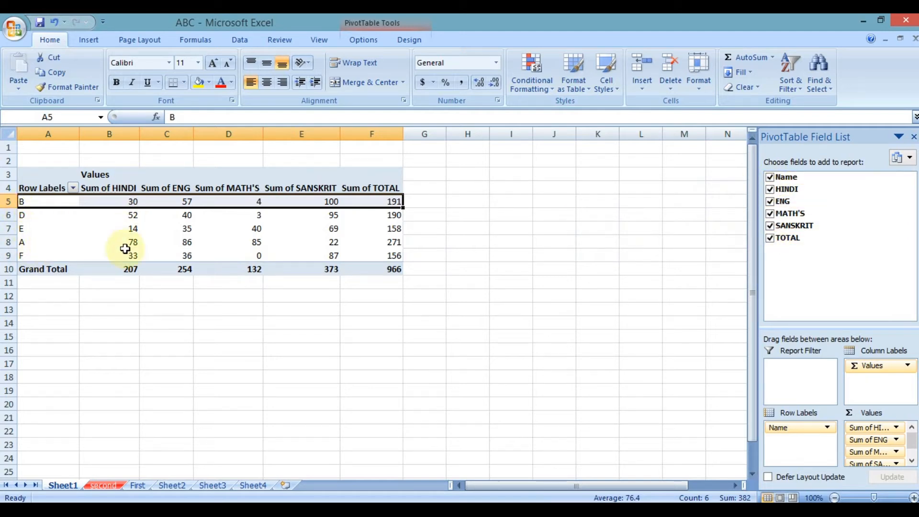
{"action": "mouse_move", "coordinate": [128, 249]}
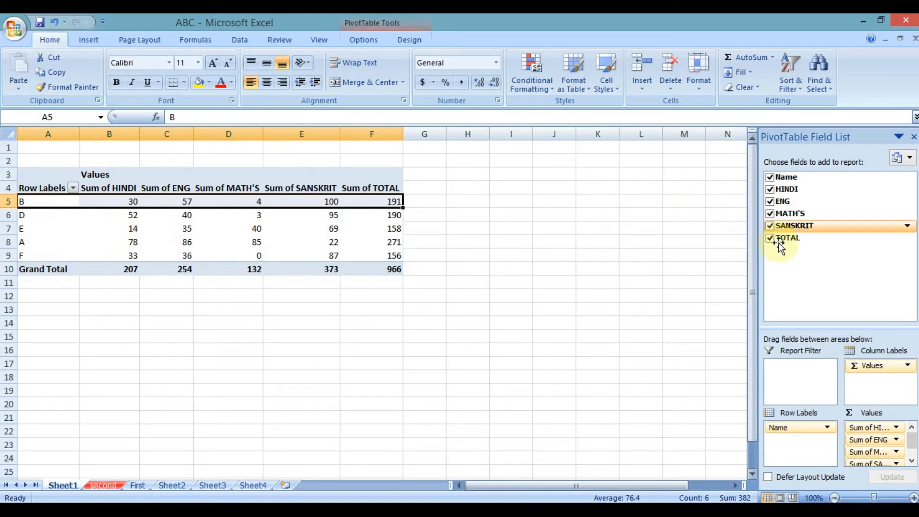
{"action": "left_click", "coordinate": [368, 228]}
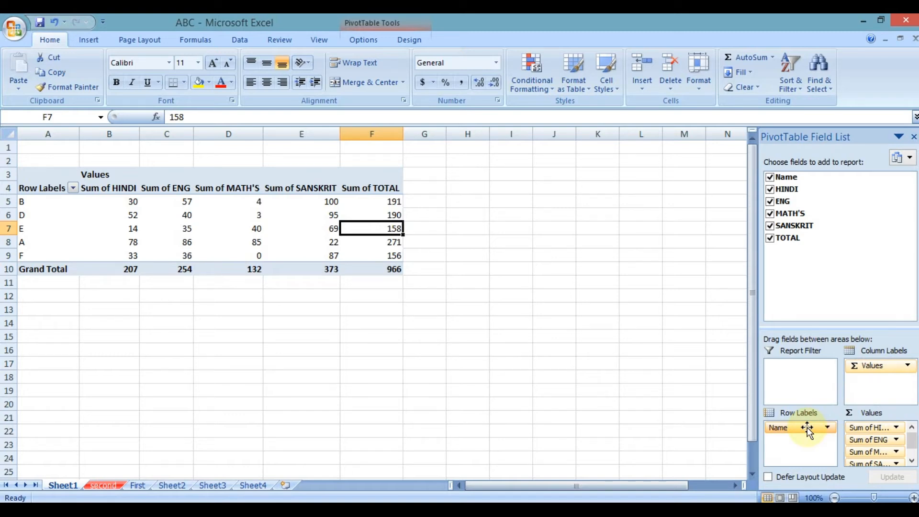
Inspect the report's name rows, remove the Name field from the row labels, and add it back
{"action": "left_click", "coordinate": [4, 202]}
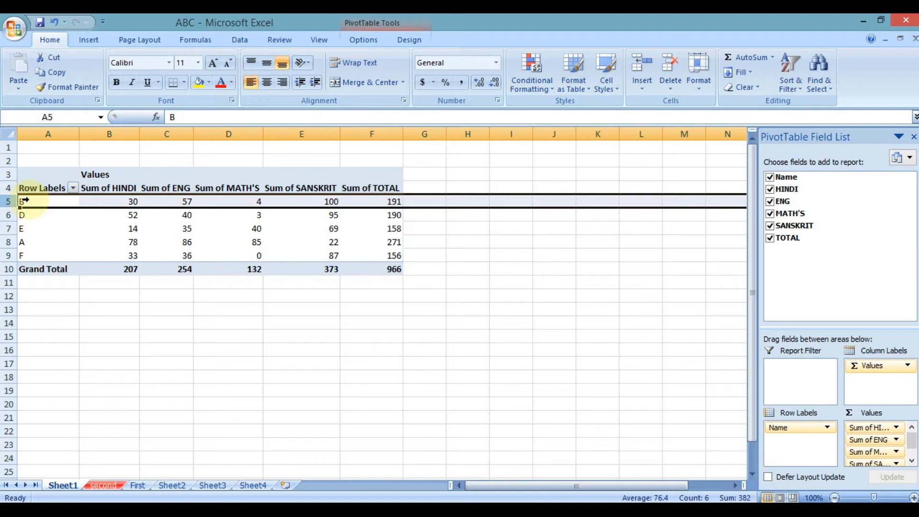
{"action": "left_click", "coordinate": [3, 215]}
{"action": "left_click", "coordinate": [21, 201]}
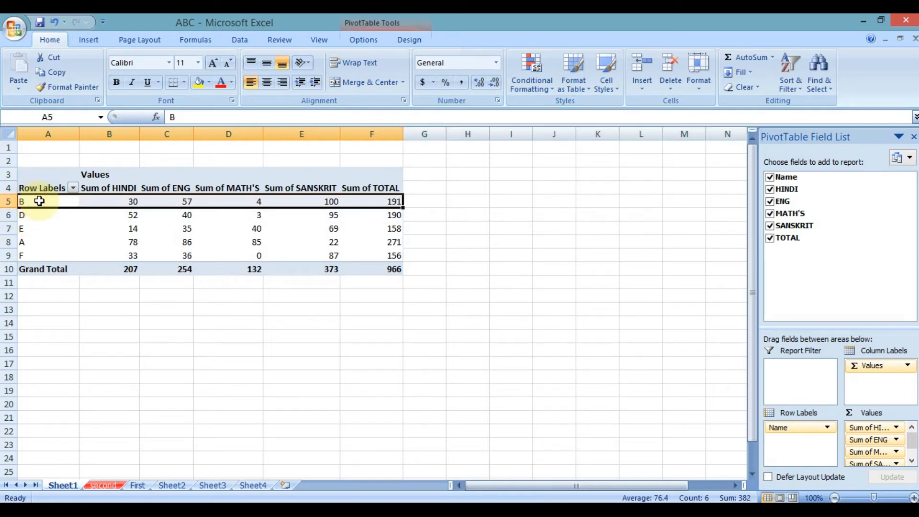
{"action": "left_click", "coordinate": [41, 206]}
{"action": "left_click_drag", "start_coordinate": [40, 207], "coordinate": [33, 248]}
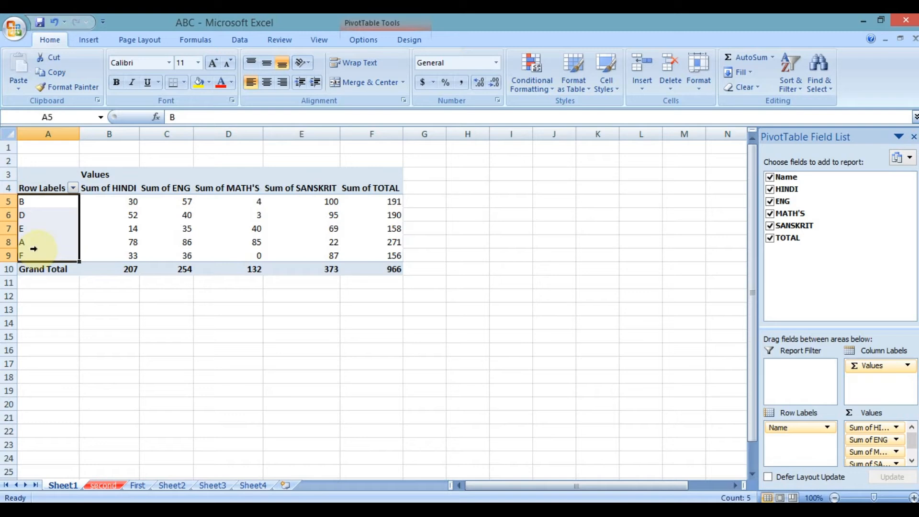
{"action": "left_click", "coordinate": [790, 428]}
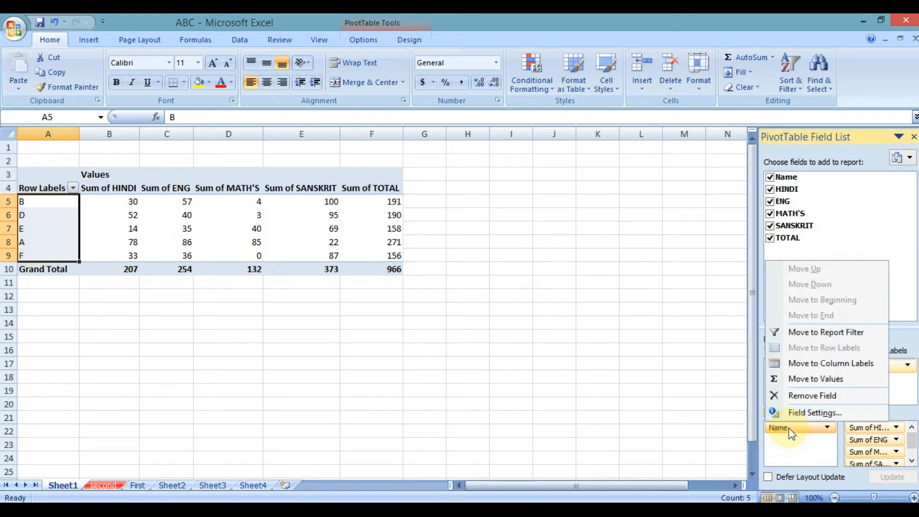
{"action": "left_click", "coordinate": [824, 397]}
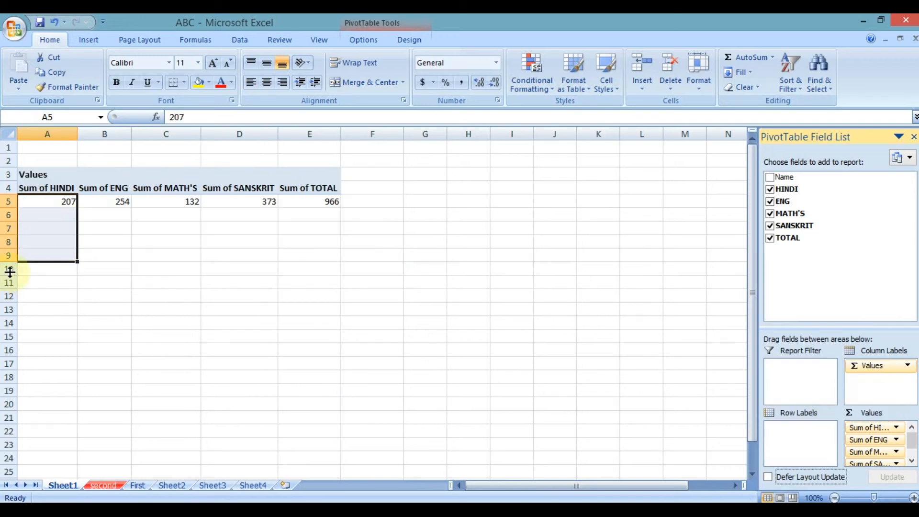
{"action": "left_click", "coordinate": [771, 177]}
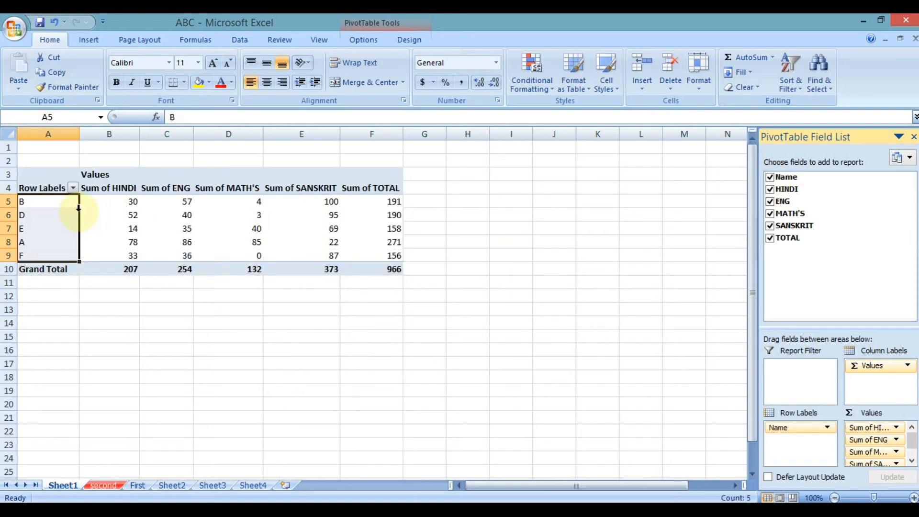
Examine the Name field's placement options and compare the listed value fields with the report's figures and columns
{"action": "left_click", "coordinate": [822, 428]}
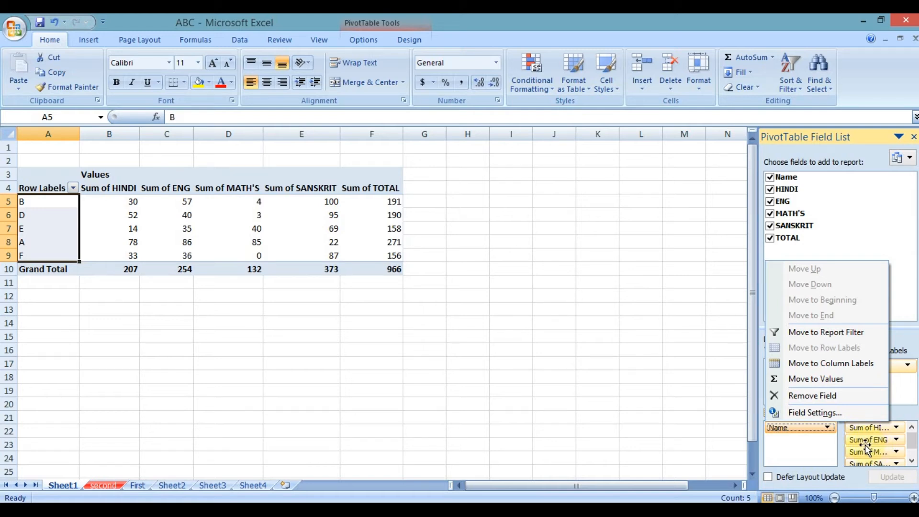
{"action": "left_click", "coordinate": [816, 439]}
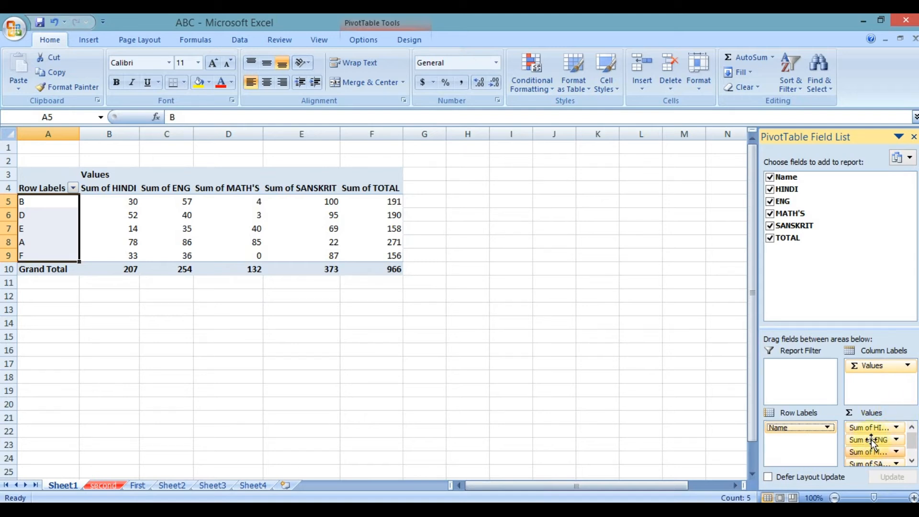
{"action": "left_click_drag", "start_coordinate": [131, 207], "coordinate": [378, 258]}
{"action": "left_click_drag", "start_coordinate": [98, 207], "coordinate": [388, 274]}
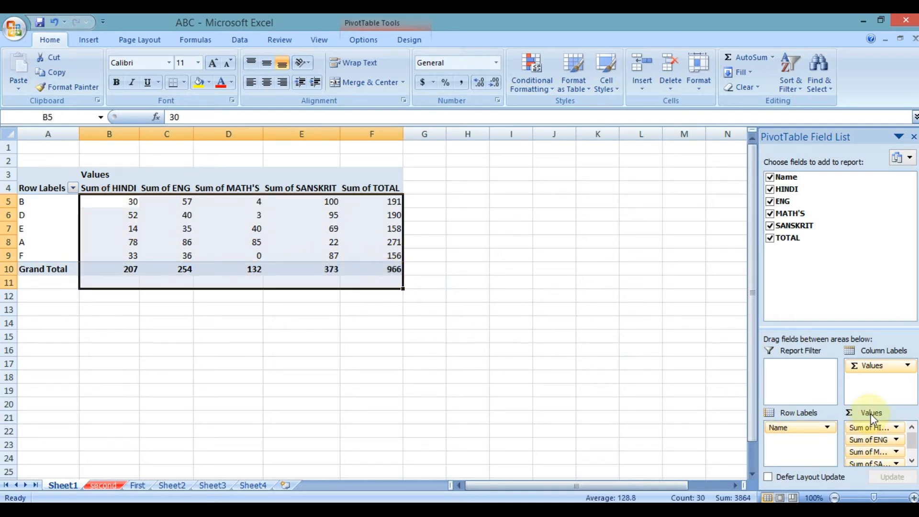
{"action": "left_click_drag", "start_coordinate": [877, 425], "coordinate": [878, 439]}
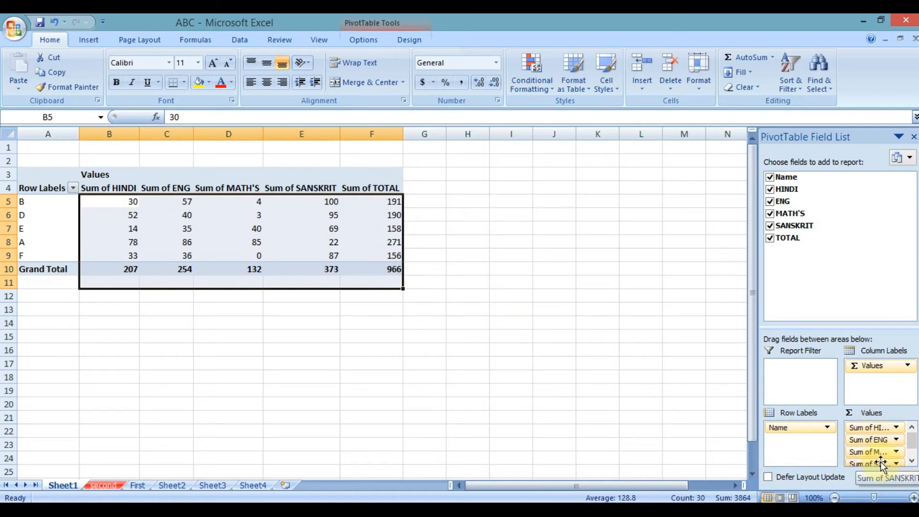
{"action": "left_click", "coordinate": [912, 461]}
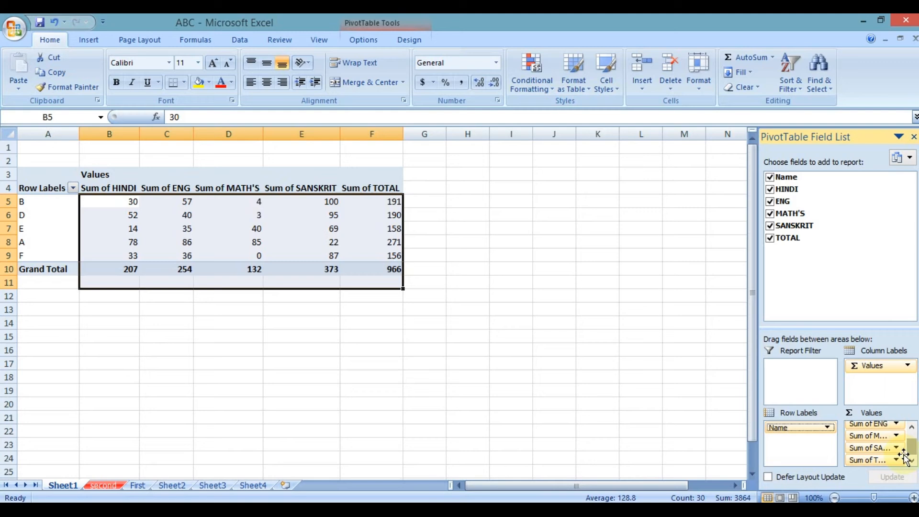
{"action": "left_click", "coordinate": [371, 257]}
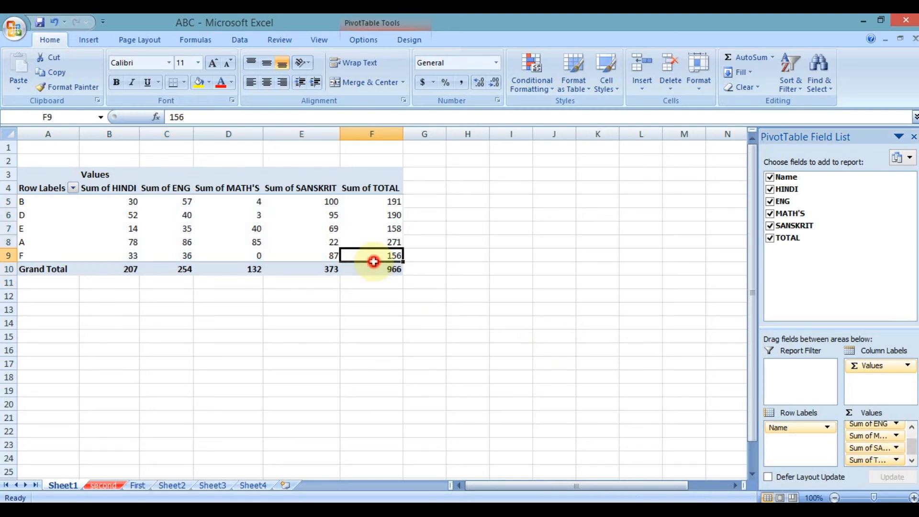
{"action": "left_click_drag", "start_coordinate": [119, 201], "coordinate": [395, 269]}
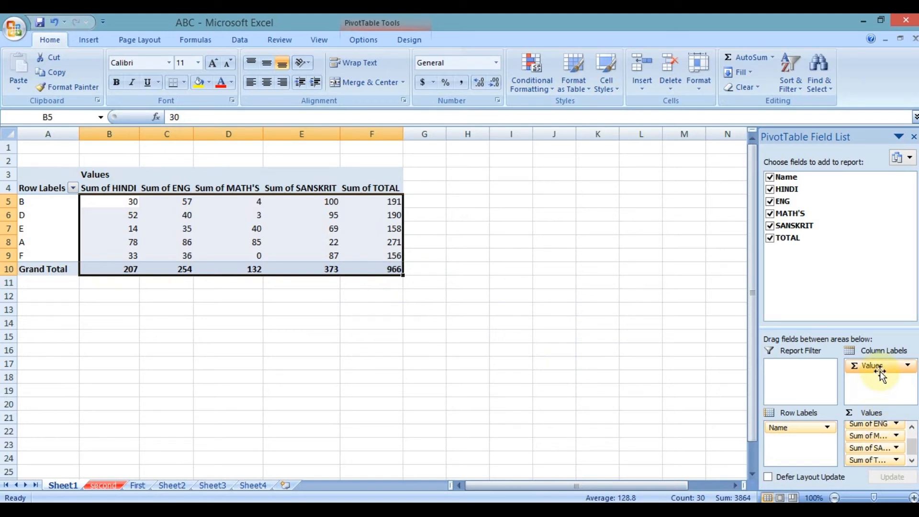
{"action": "left_click", "coordinate": [99, 133]}
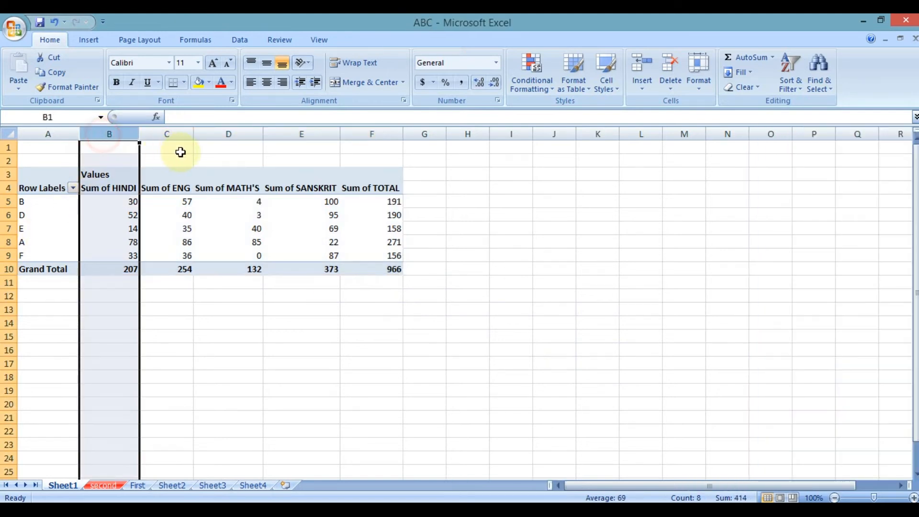
{"action": "left_click", "coordinate": [174, 137]}
{"action": "left_click", "coordinate": [202, 135]}
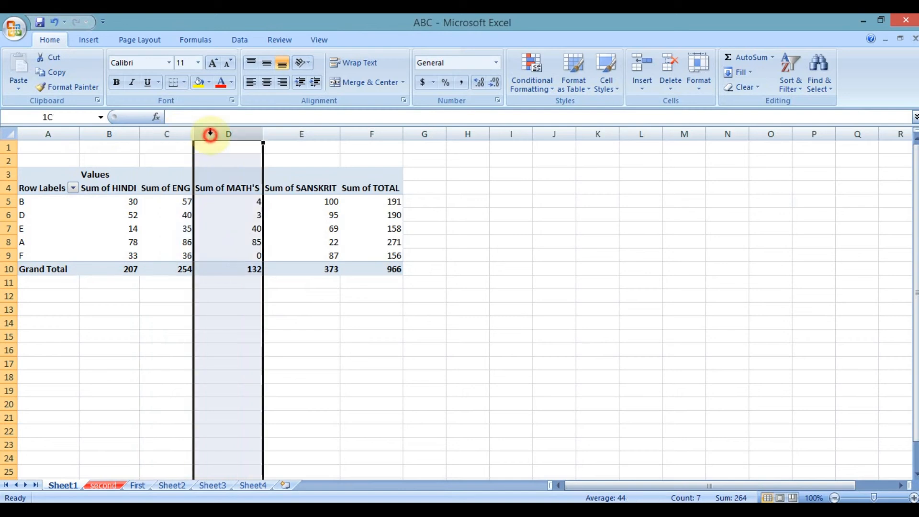
Move the MATH'S field of the PivotTable report from the values to the report filter
{"action": "left_click", "coordinate": [72, 203]}
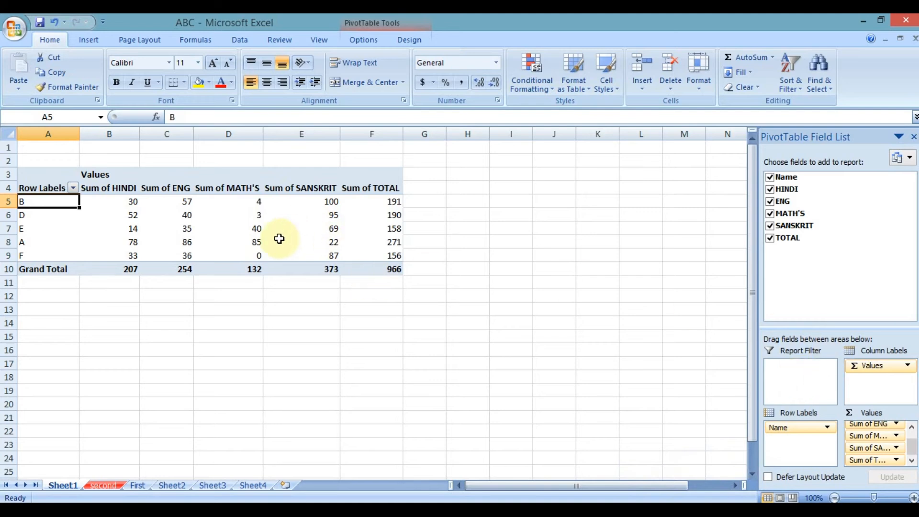
{"action": "mouse_move", "coordinate": [230, 247]}
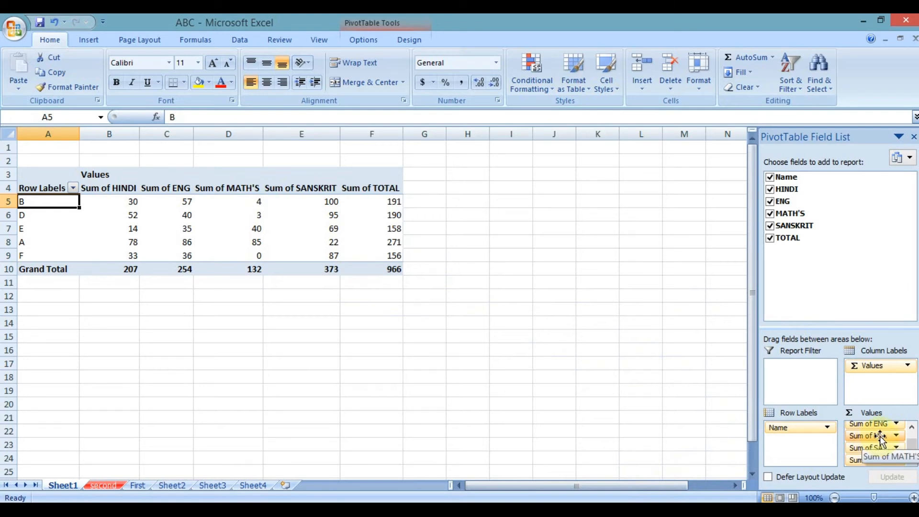
{"action": "left_click_drag", "start_coordinate": [880, 436], "coordinate": [802, 378]}
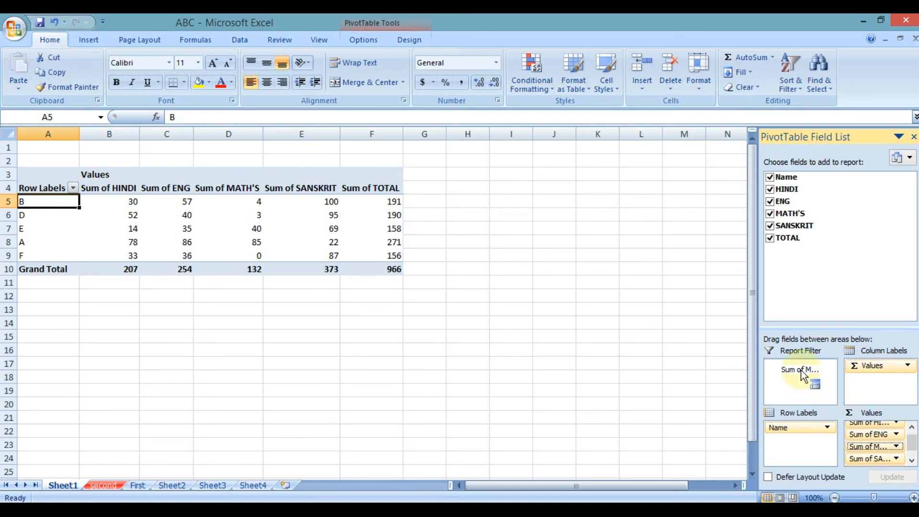
{"action": "left_click_drag", "start_coordinate": [801, 370], "coordinate": [801, 369]}
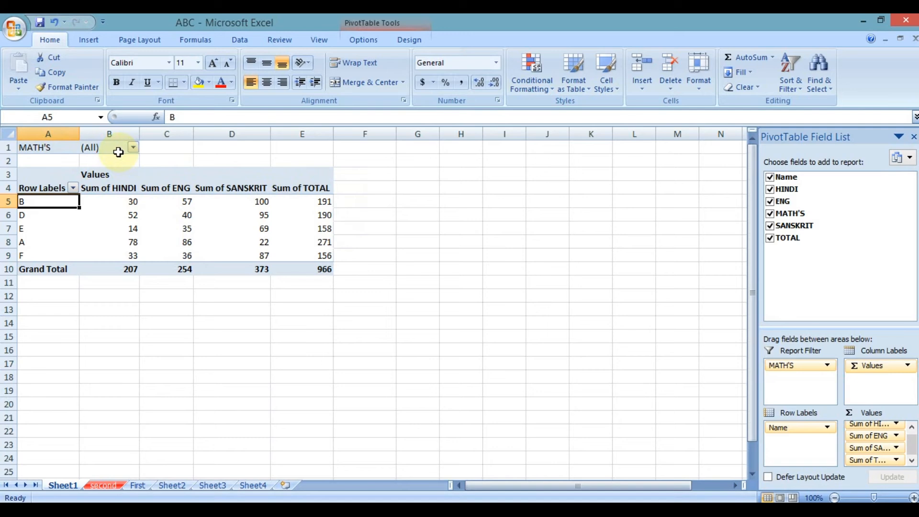
Filter the PivotTable report to the MATH'S mark 85
{"action": "left_click", "coordinate": [133, 148]}
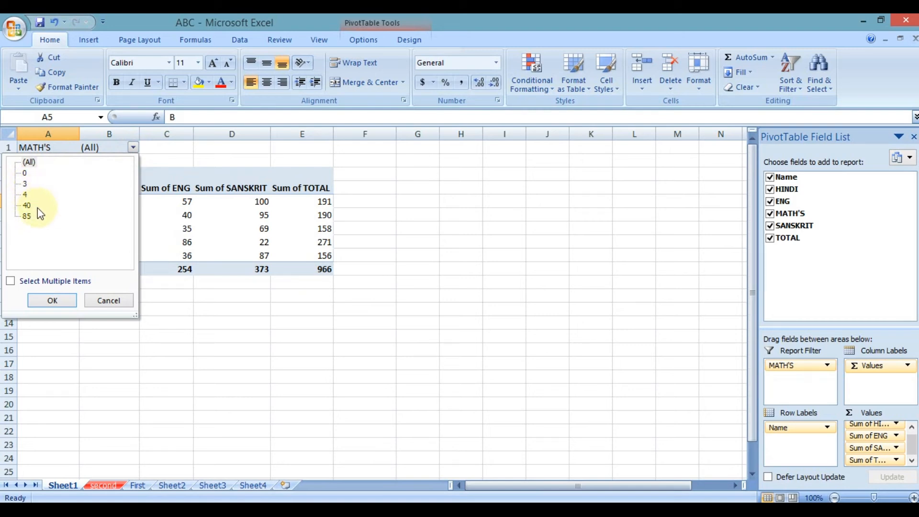
{"action": "left_click", "coordinate": [26, 216]}
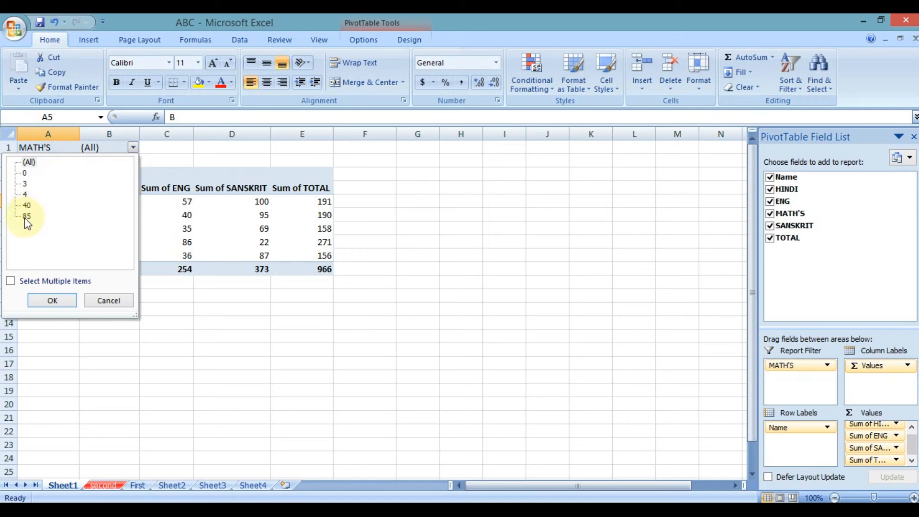
{"action": "left_click", "coordinate": [48, 301]}
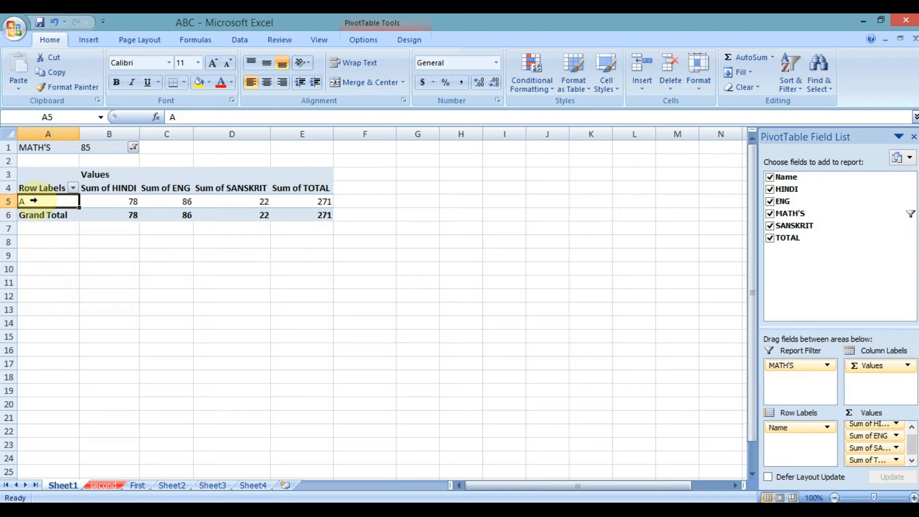
{"action": "left_click", "coordinate": [133, 147]}
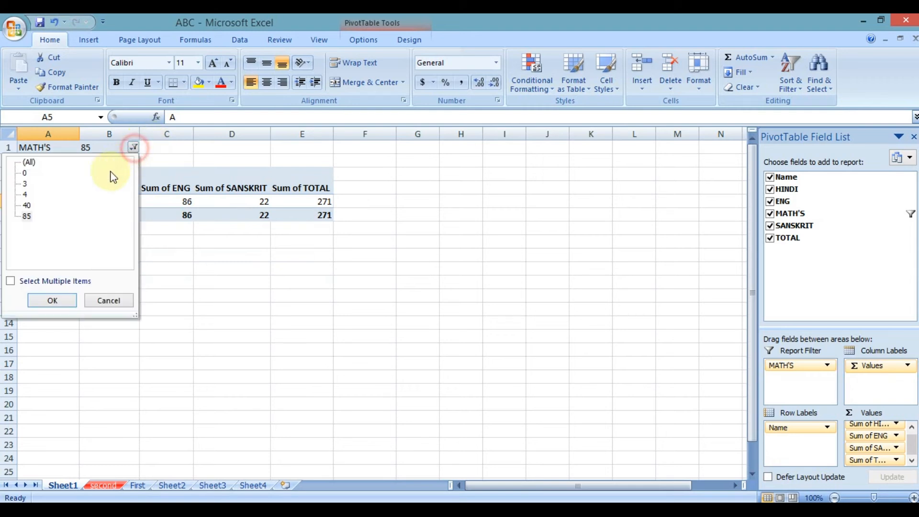
{"action": "left_click", "coordinate": [27, 216]}
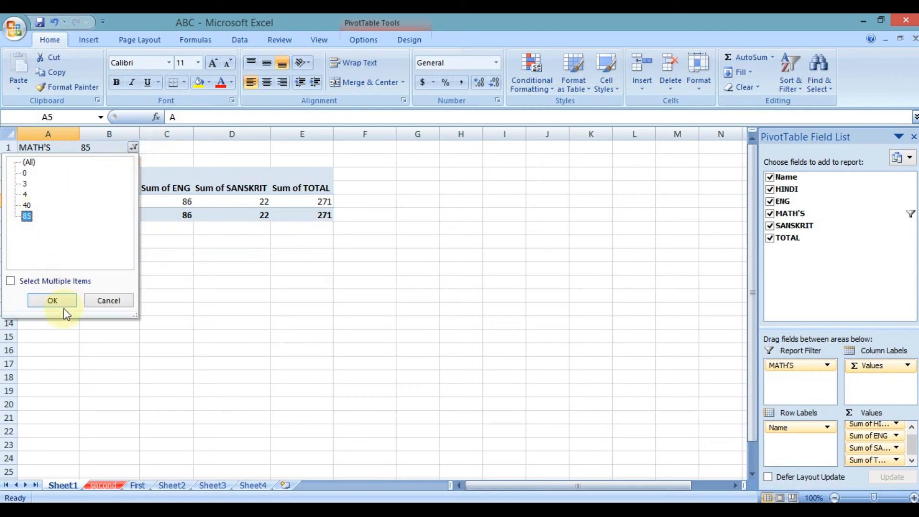
{"action": "left_click", "coordinate": [53, 301]}
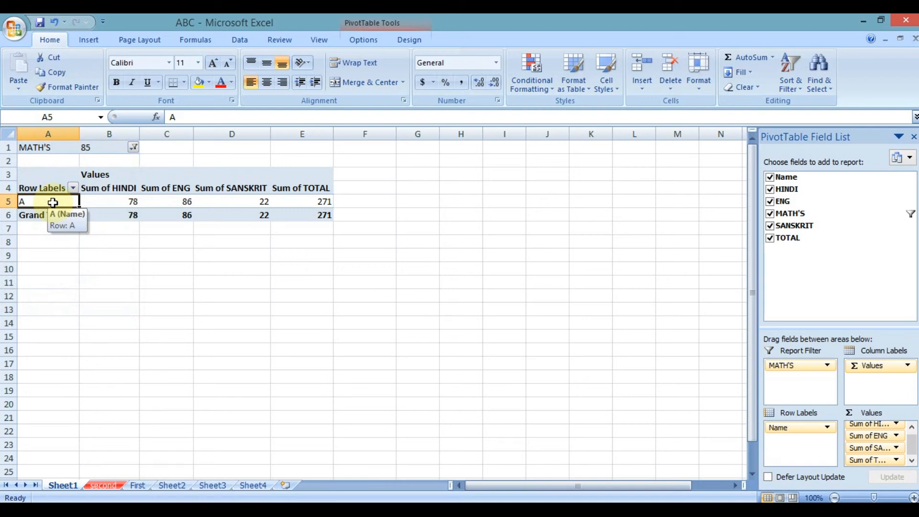
Change the MATH'S report filter to the mark 0
{"action": "left_click", "coordinate": [133, 147]}
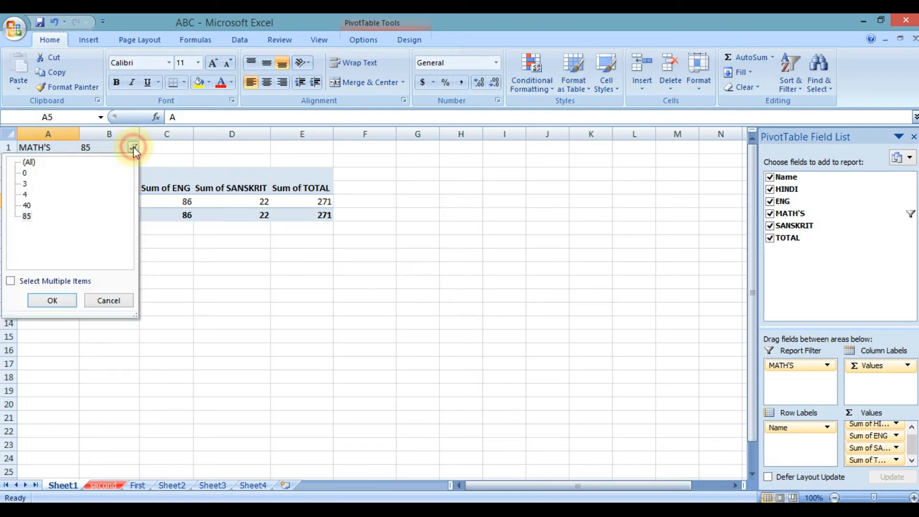
{"action": "left_click", "coordinate": [26, 176]}
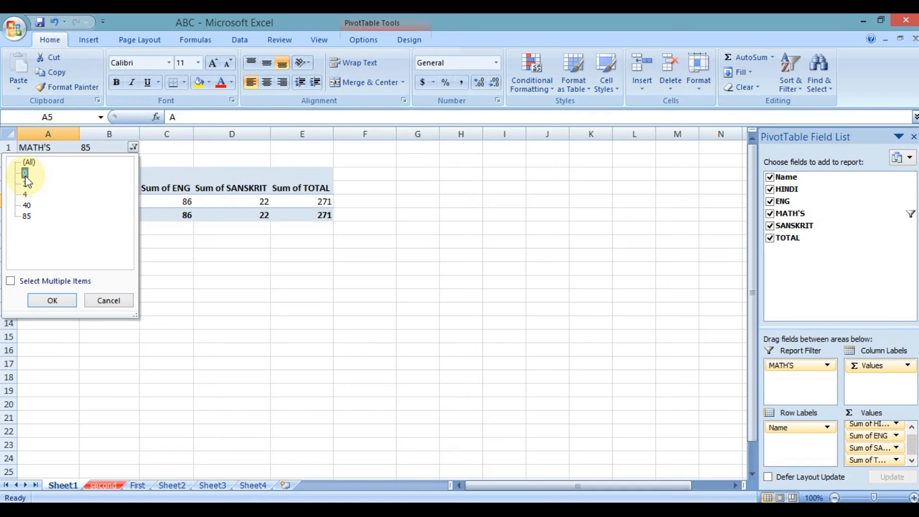
{"action": "left_click", "coordinate": [48, 300]}
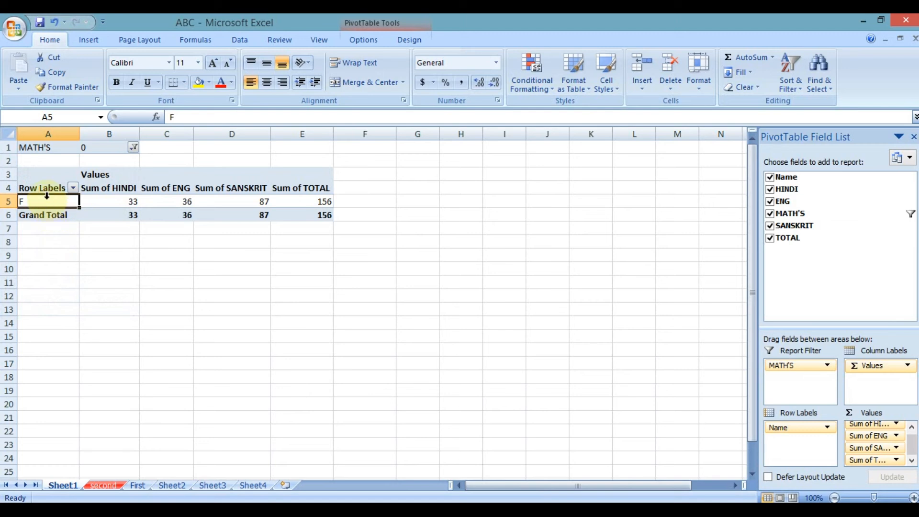
Return the MATH'S field to the values and move the ENG field to the report filter instead
{"action": "left_click", "coordinate": [123, 149]}
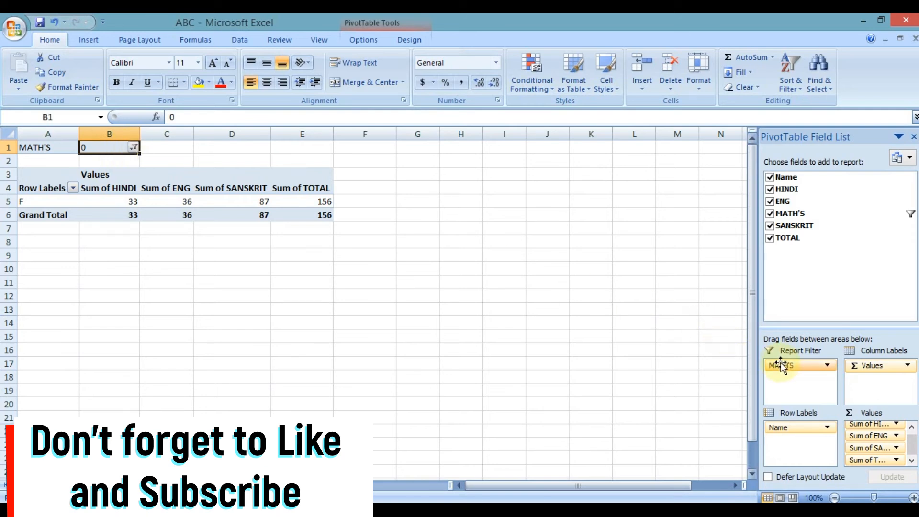
{"action": "left_click_drag", "start_coordinate": [789, 365], "coordinate": [885, 445]}
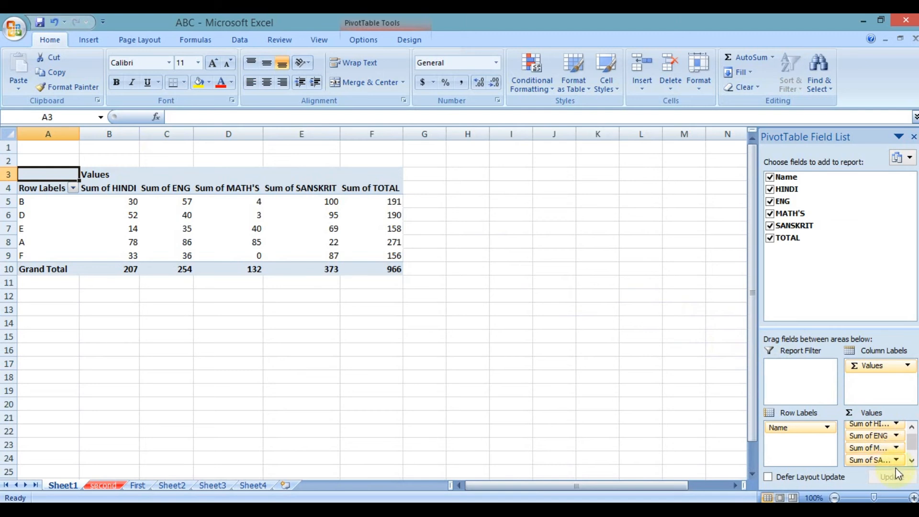
{"action": "left_click_drag", "start_coordinate": [874, 434], "coordinate": [803, 377]}
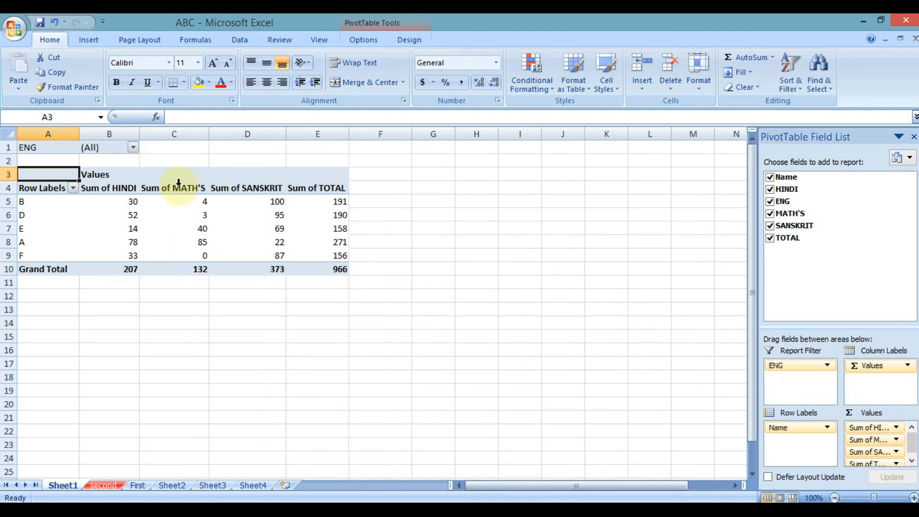
Filter the PivotTable report to the ENG mark 86
{"action": "left_click", "coordinate": [133, 149]}
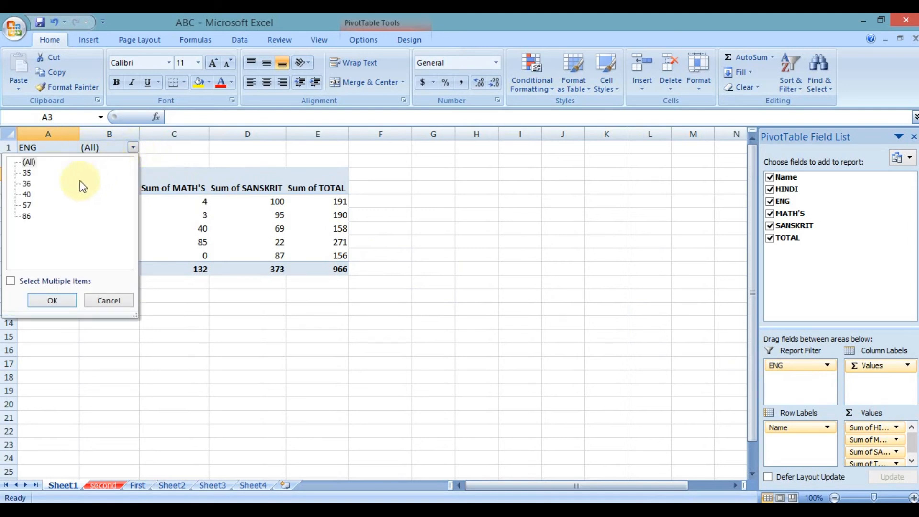
{"action": "left_click", "coordinate": [28, 218]}
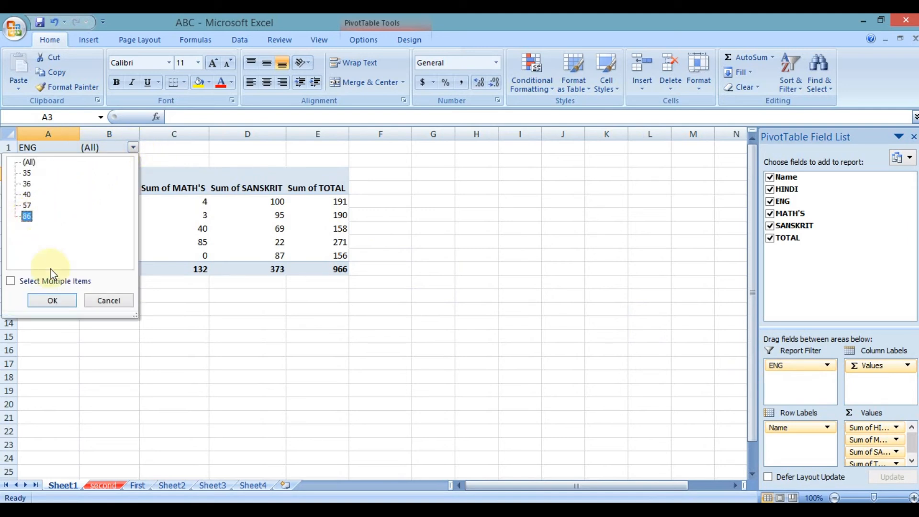
{"action": "left_click", "coordinate": [63, 299]}
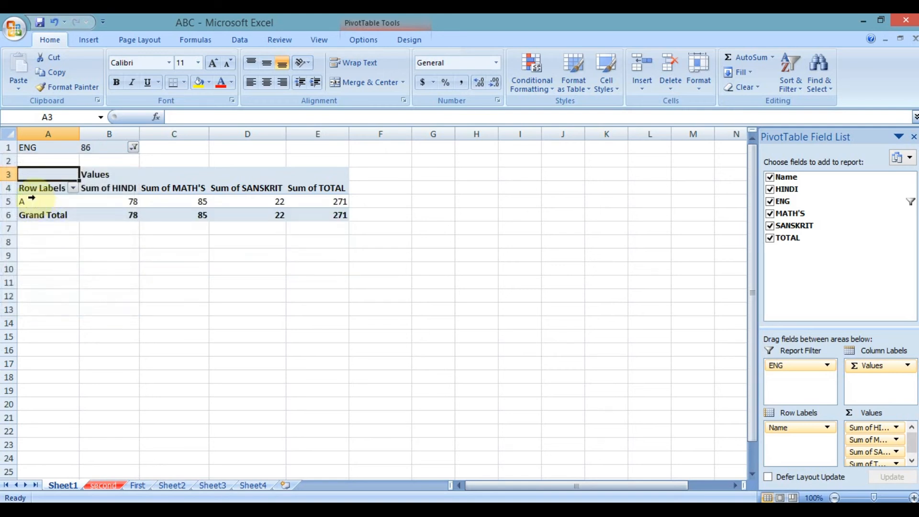
Allow multiple items in the ENG report filter and select only the marks 35 and 36
{"action": "left_click", "coordinate": [130, 148]}
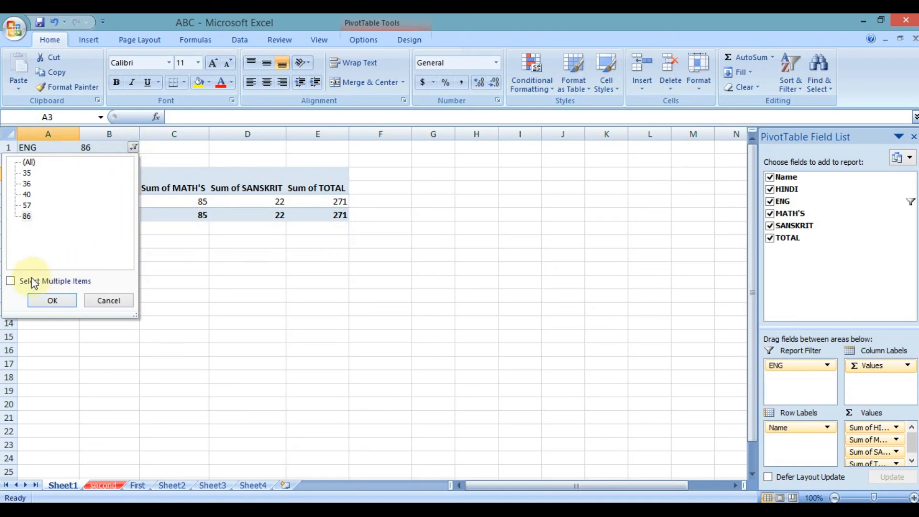
{"action": "left_click", "coordinate": [14, 285]}
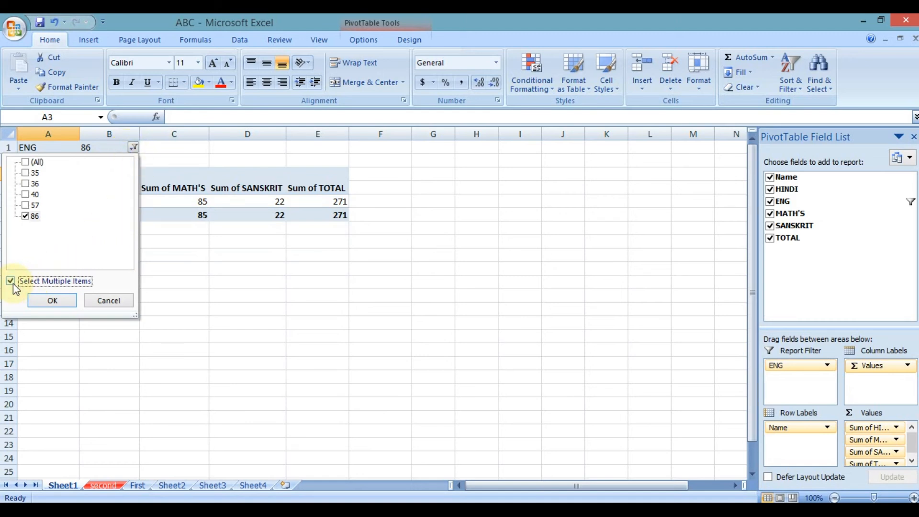
{"action": "left_click", "coordinate": [27, 216]}
{"action": "left_click", "coordinate": [24, 173]}
{"action": "left_click", "coordinate": [26, 185]}
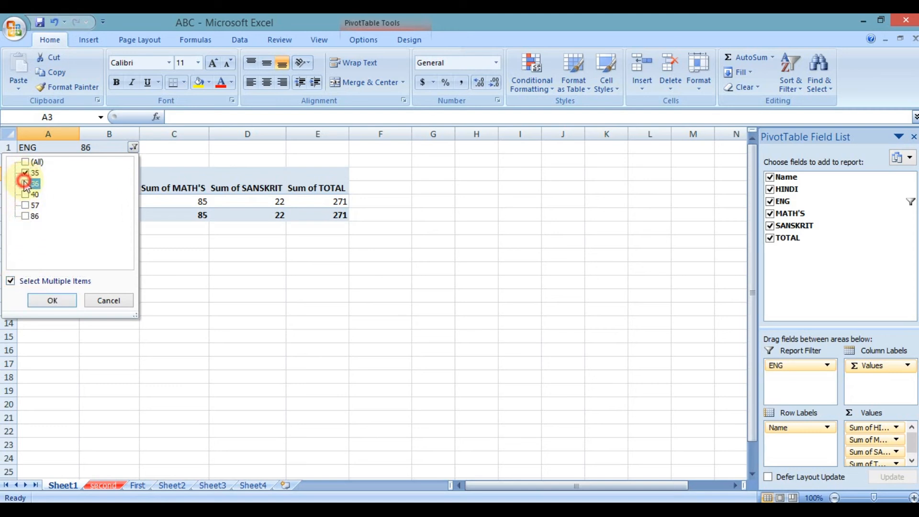
{"action": "left_click", "coordinate": [67, 300]}
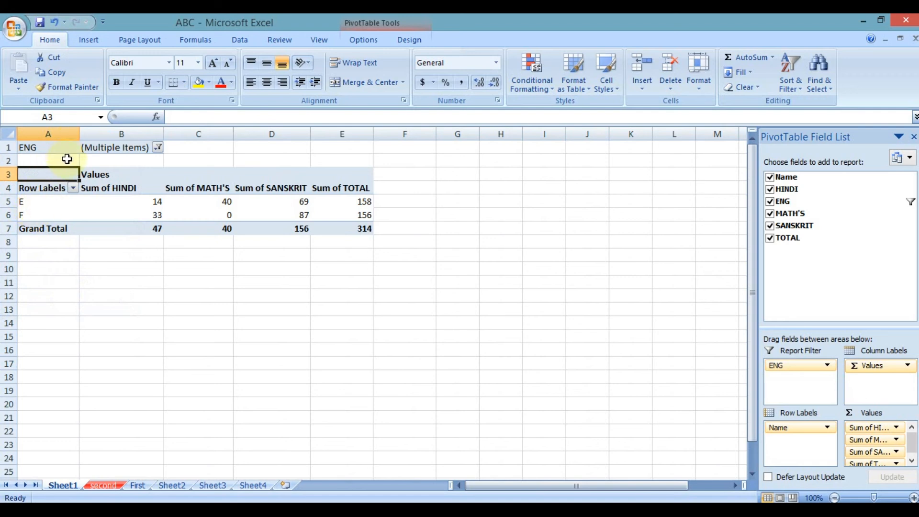
Narrow the ENG report filter to the mark 35 by excluding 36
{"action": "left_click", "coordinate": [158, 148]}
{"action": "left_click", "coordinate": [50, 184]}
{"action": "left_click", "coordinate": [74, 302]}
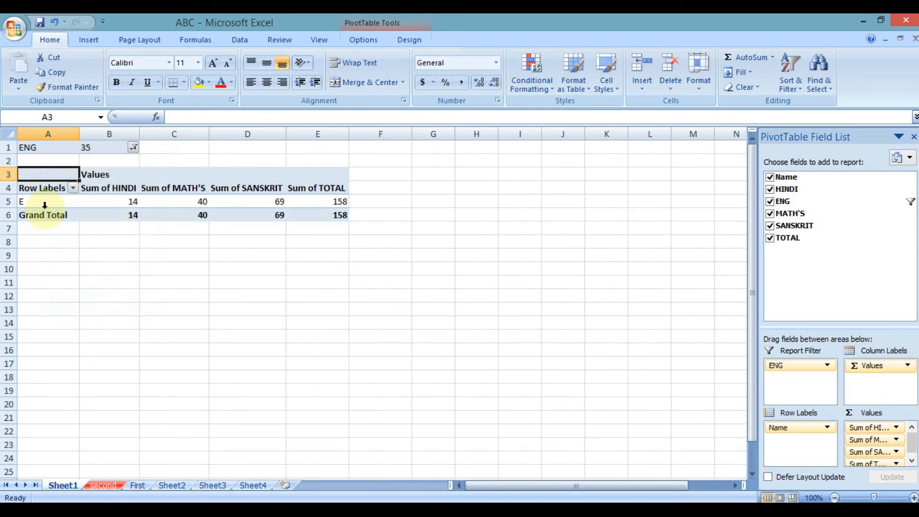
Move the ENG field from the report filter back to the values and show the PivotTable options
{"action": "left_click", "coordinate": [244, 310]}
{"action": "left_click", "coordinate": [202, 215]}
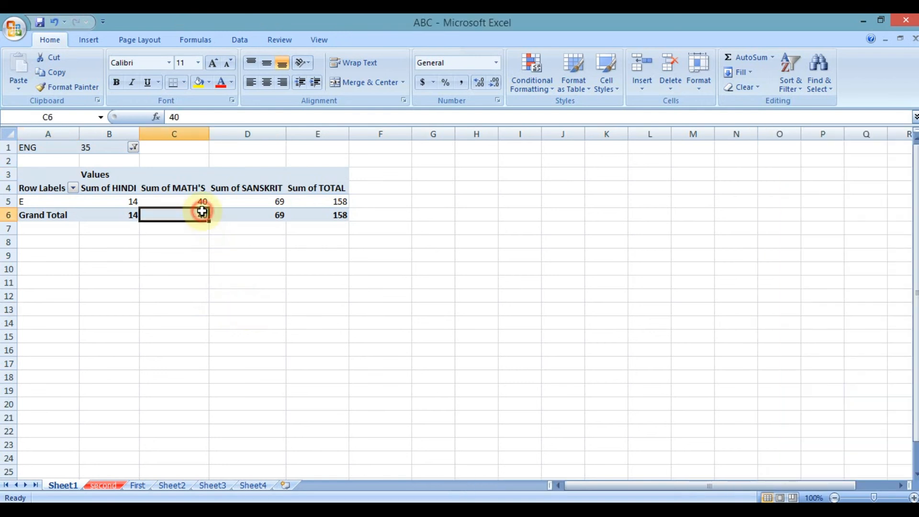
{"action": "left_click_drag", "start_coordinate": [793, 365], "coordinate": [884, 435]}
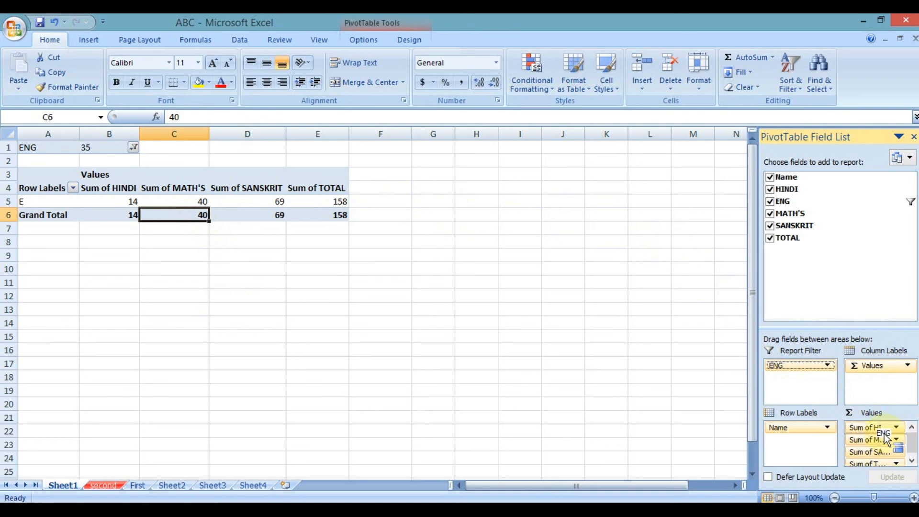
{"action": "left_click", "coordinate": [406, 47]}
{"action": "left_click", "coordinate": [366, 41]}
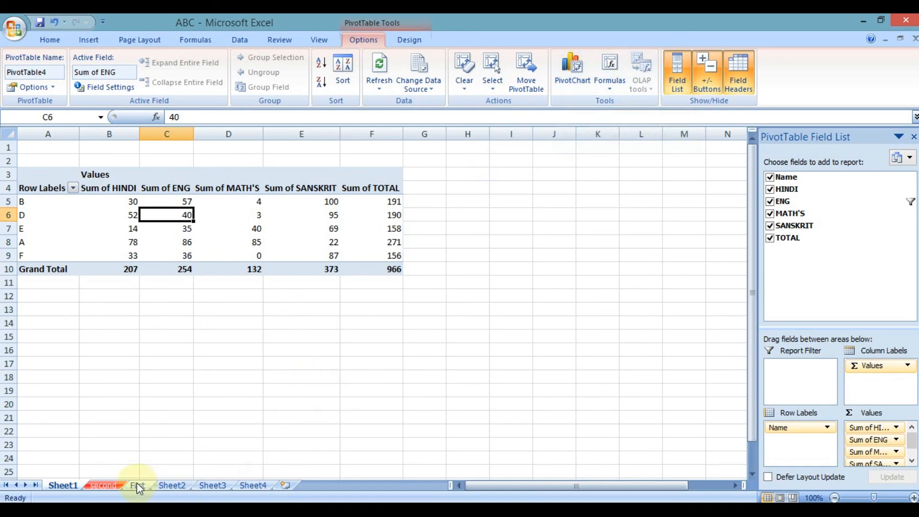
Create a PivotTable with PivotChart on a new worksheet from the marks table A17:F22 on the sheet "second"
{"action": "left_click", "coordinate": [115, 487]}
{"action": "left_click", "coordinate": [86, 39]}
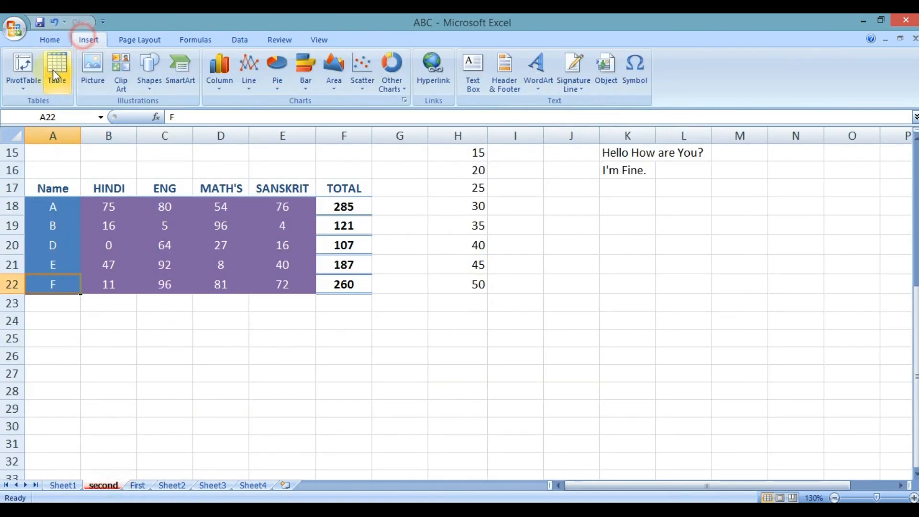
{"action": "left_click", "coordinate": [37, 86]}
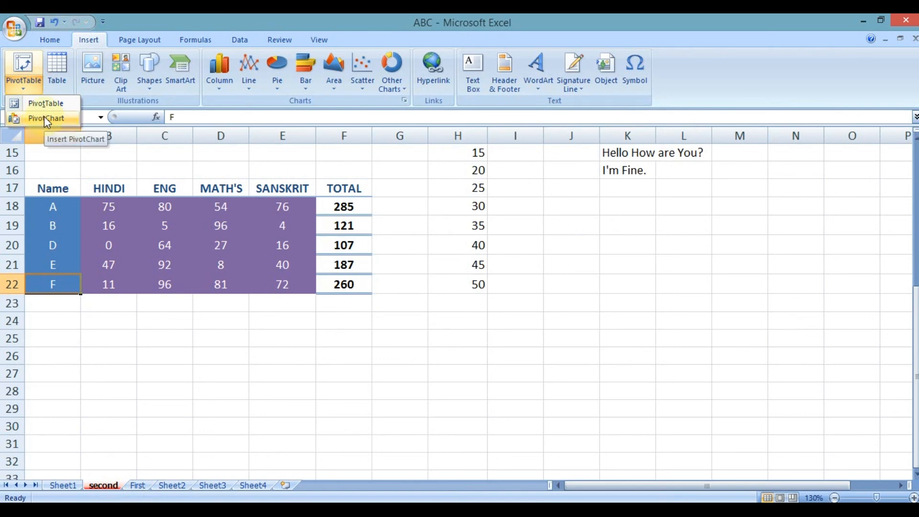
{"action": "left_click", "coordinate": [72, 210]}
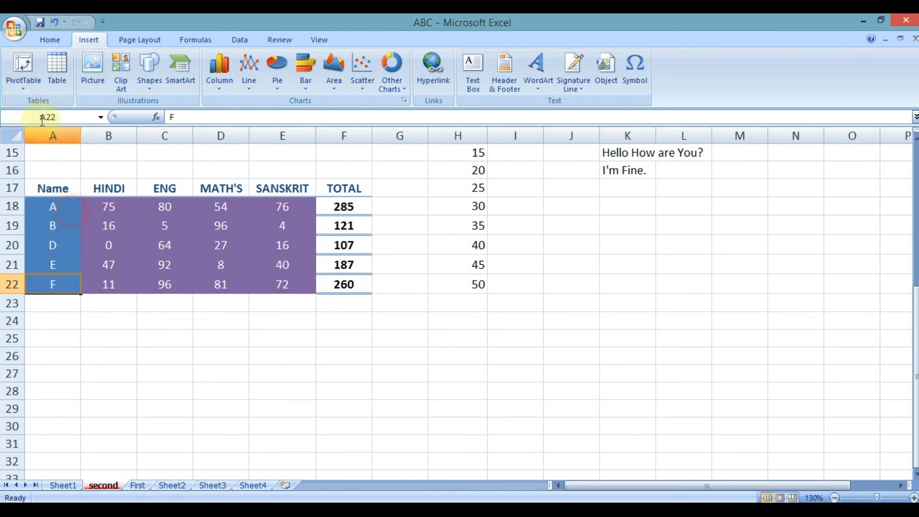
{"action": "left_click", "coordinate": [34, 89]}
{"action": "left_click", "coordinate": [38, 119]}
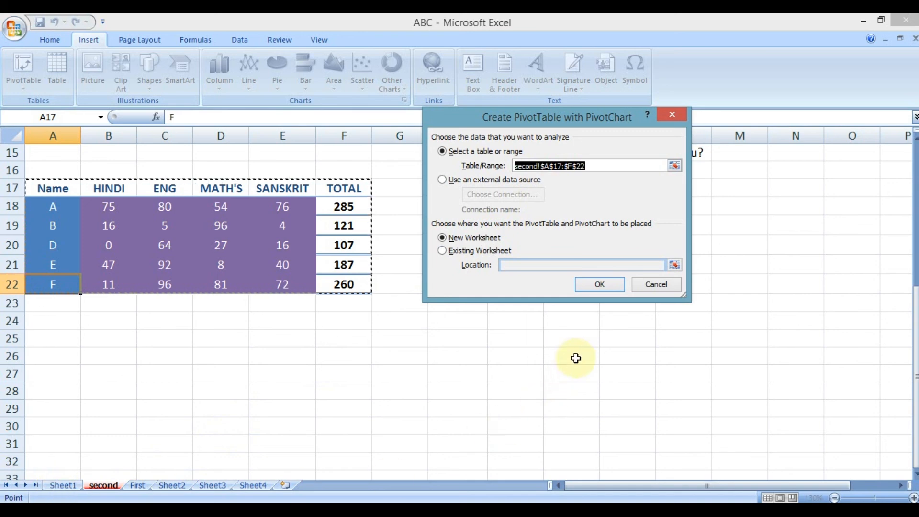
{"action": "left_click", "coordinate": [596, 286]}
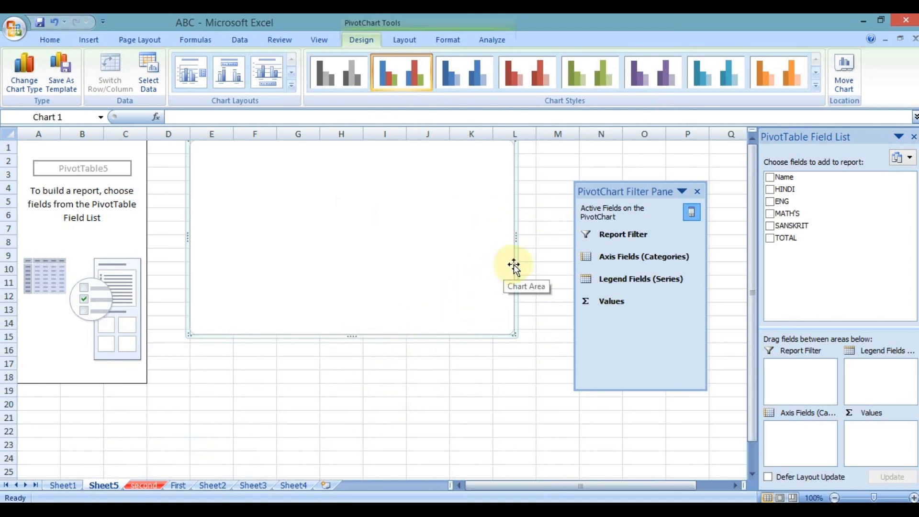
Shift the blank PivotChart slightly down and add the Name field as categories and the ENG field as values
{"action": "left_click_drag", "start_coordinate": [512, 264], "coordinate": [519, 299]}
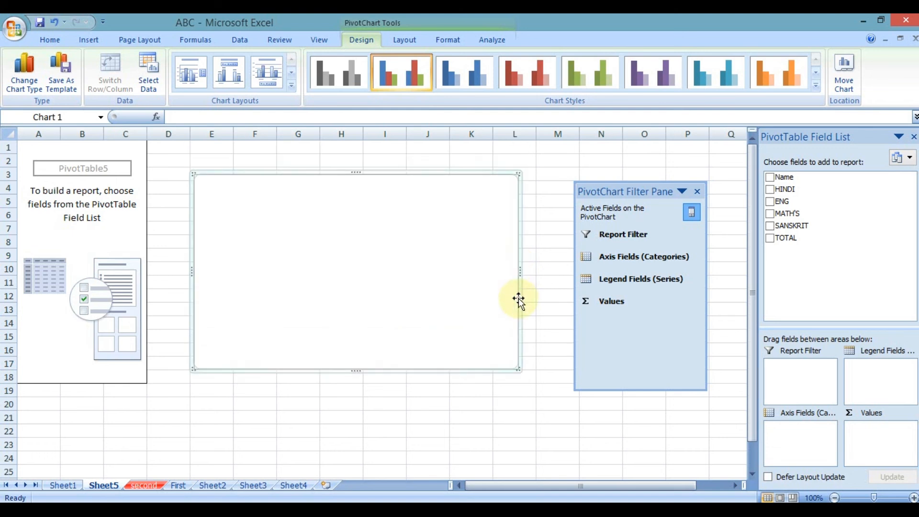
{"action": "left_click", "coordinate": [772, 180]}
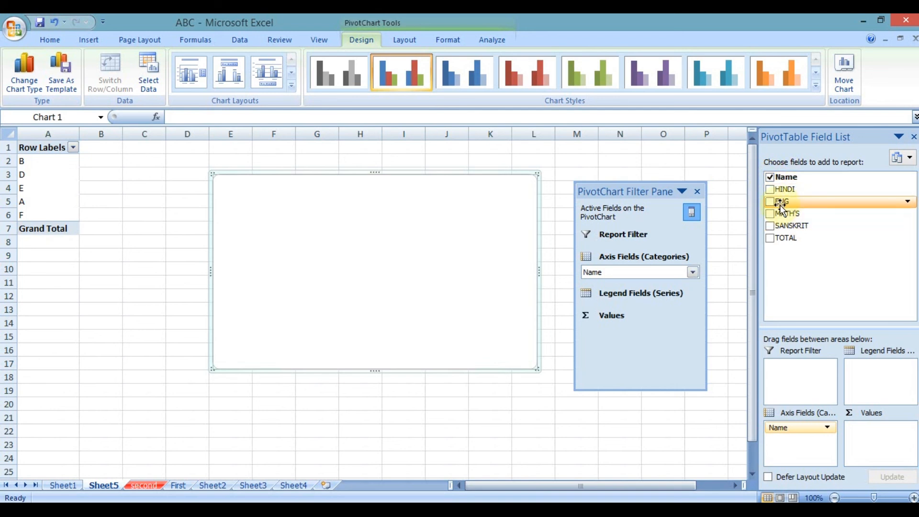
{"action": "left_click", "coordinate": [771, 202]}
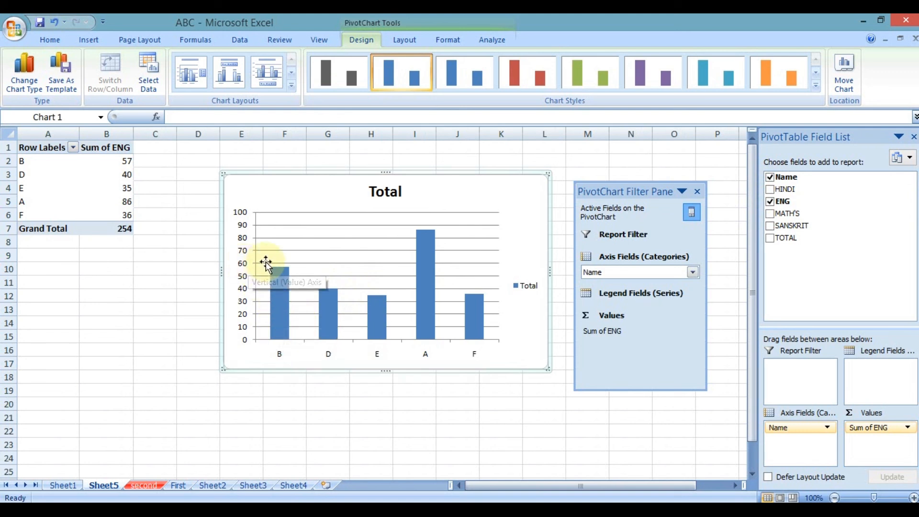
Inspect the ENG bars in the chart, and try the HINDI field as a second value before removing it
{"action": "mouse_move", "coordinate": [289, 285]}
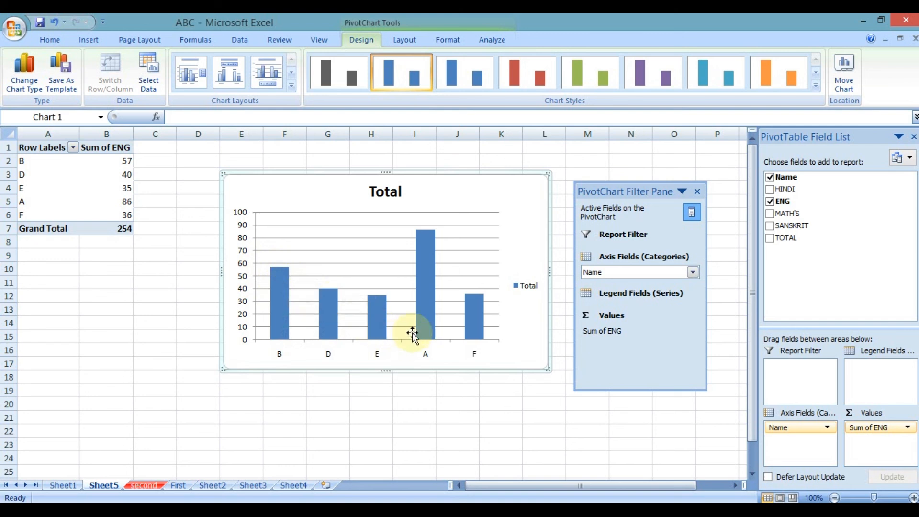
{"action": "mouse_move", "coordinate": [418, 279]}
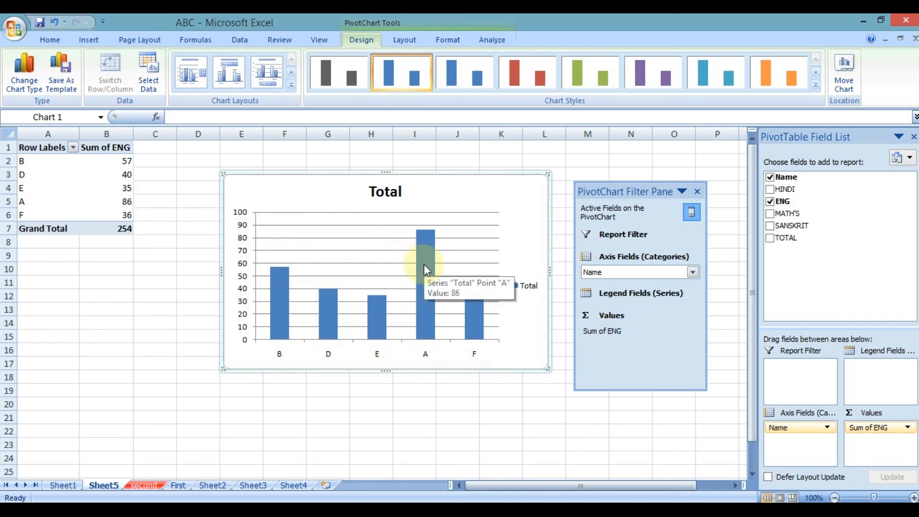
{"action": "left_click", "coordinate": [770, 190]}
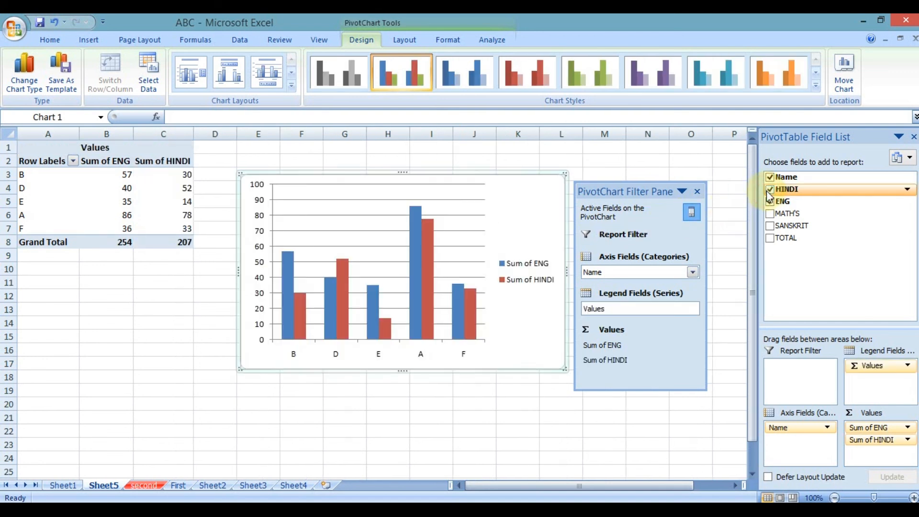
{"action": "left_click", "coordinate": [770, 190]}
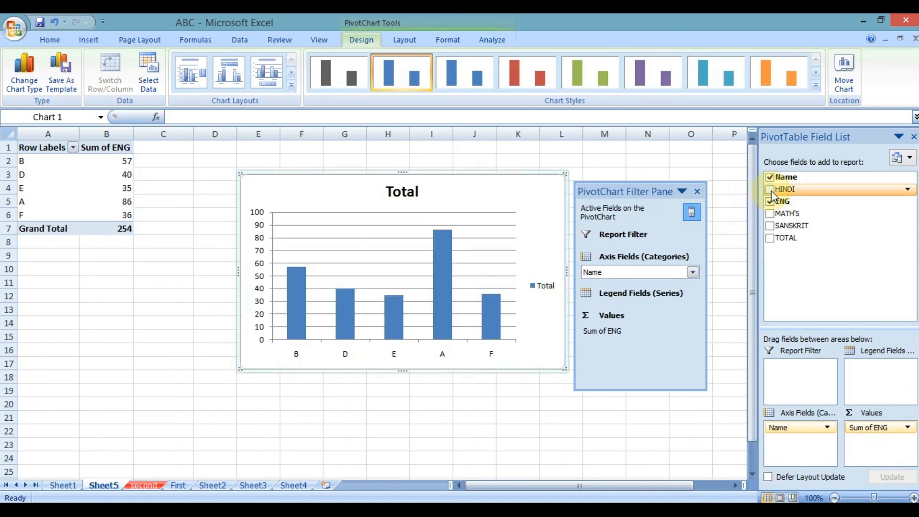